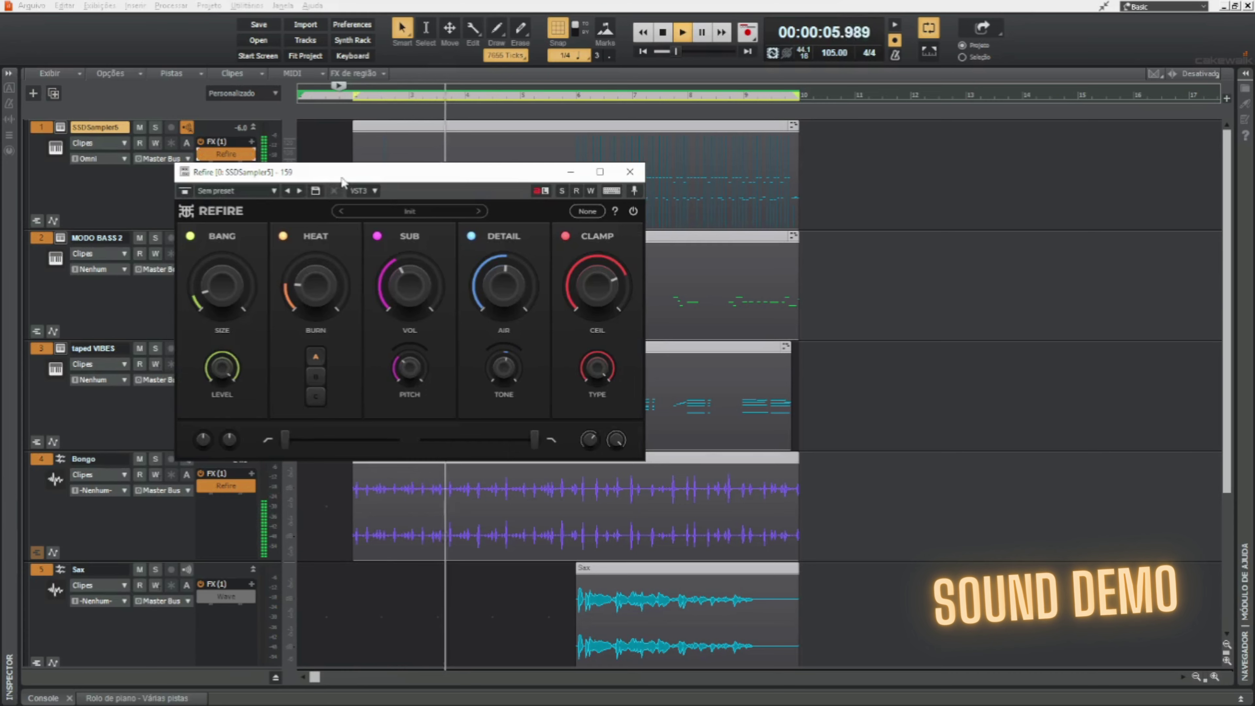
# Solo the SSDSampler5 track, then set Refire's Bang size to the middle of its range and compare it with Bang bypassed.
pyautogui.moveTo(349, 180); pyautogui.dragTo(528, 200)
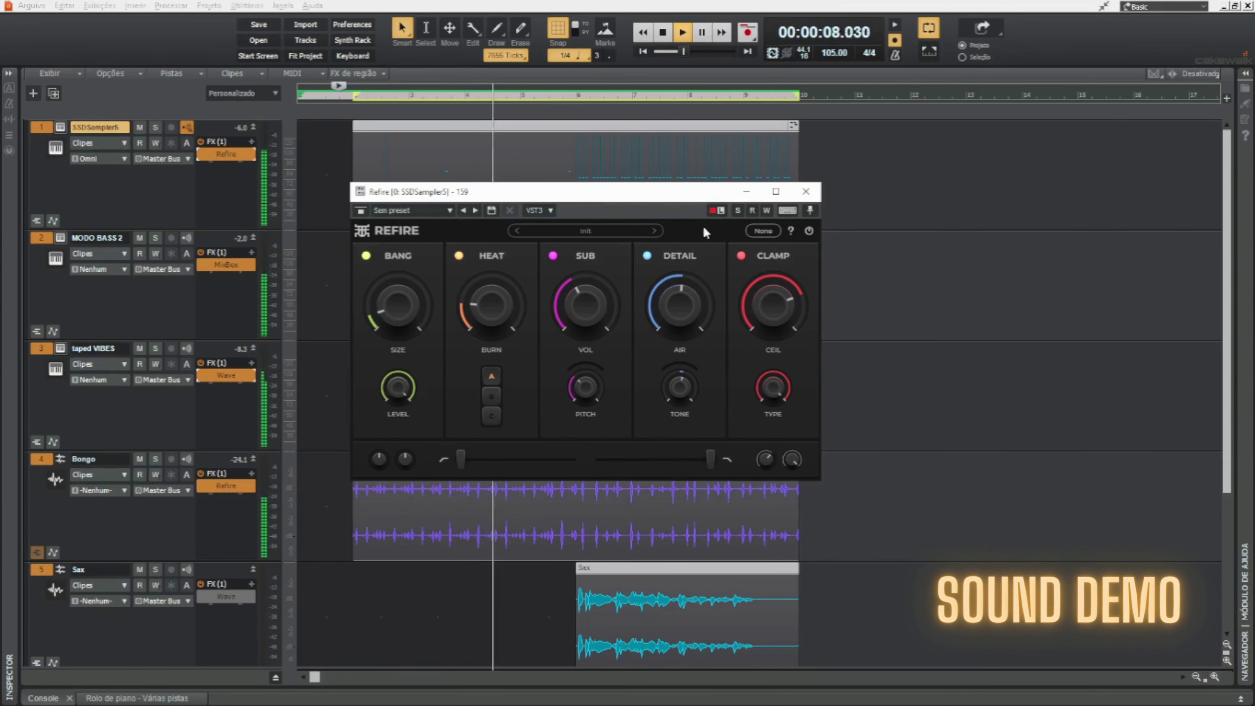
pyautogui.click(736, 211)
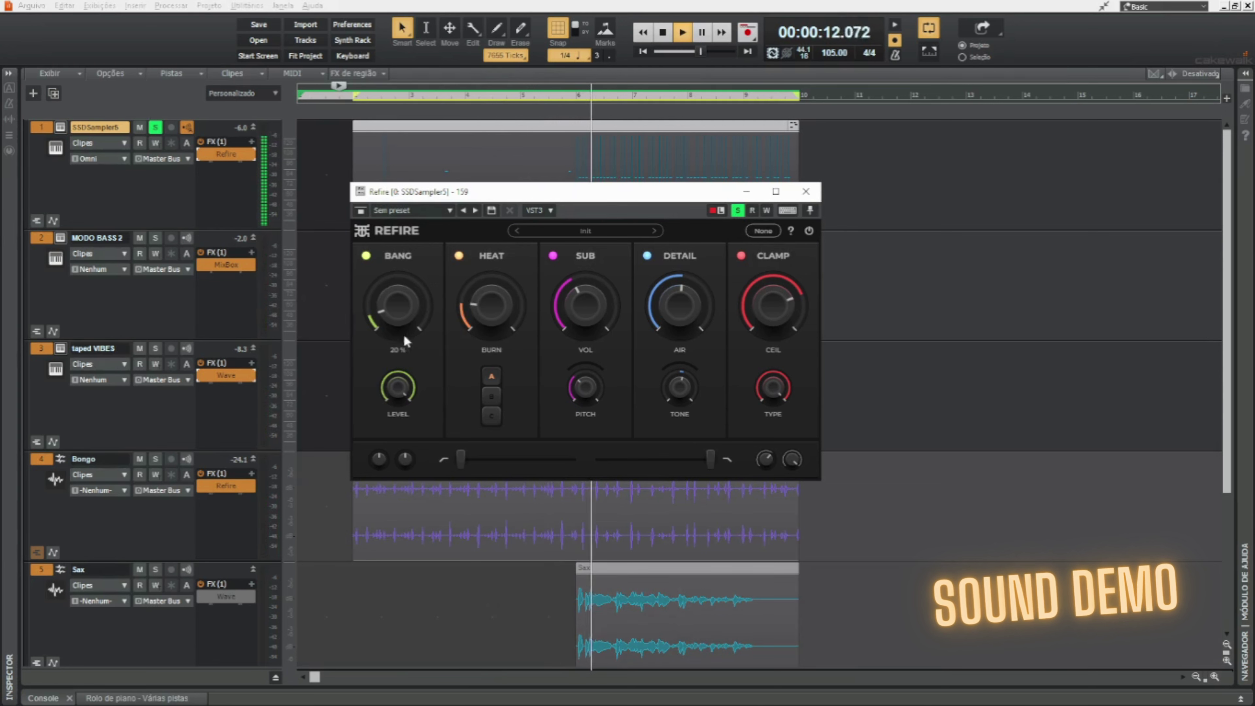
pyautogui.moveTo(398, 305); pyautogui.dragTo(397, 273)
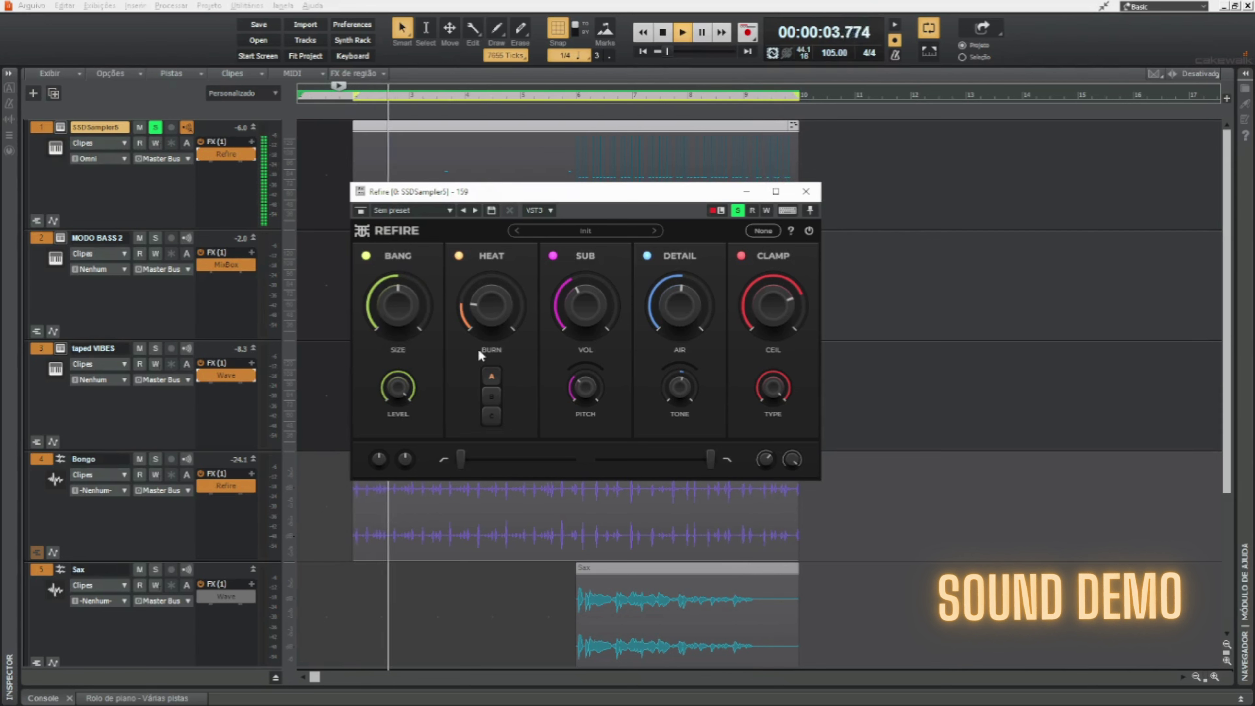
pyautogui.click(398, 262)
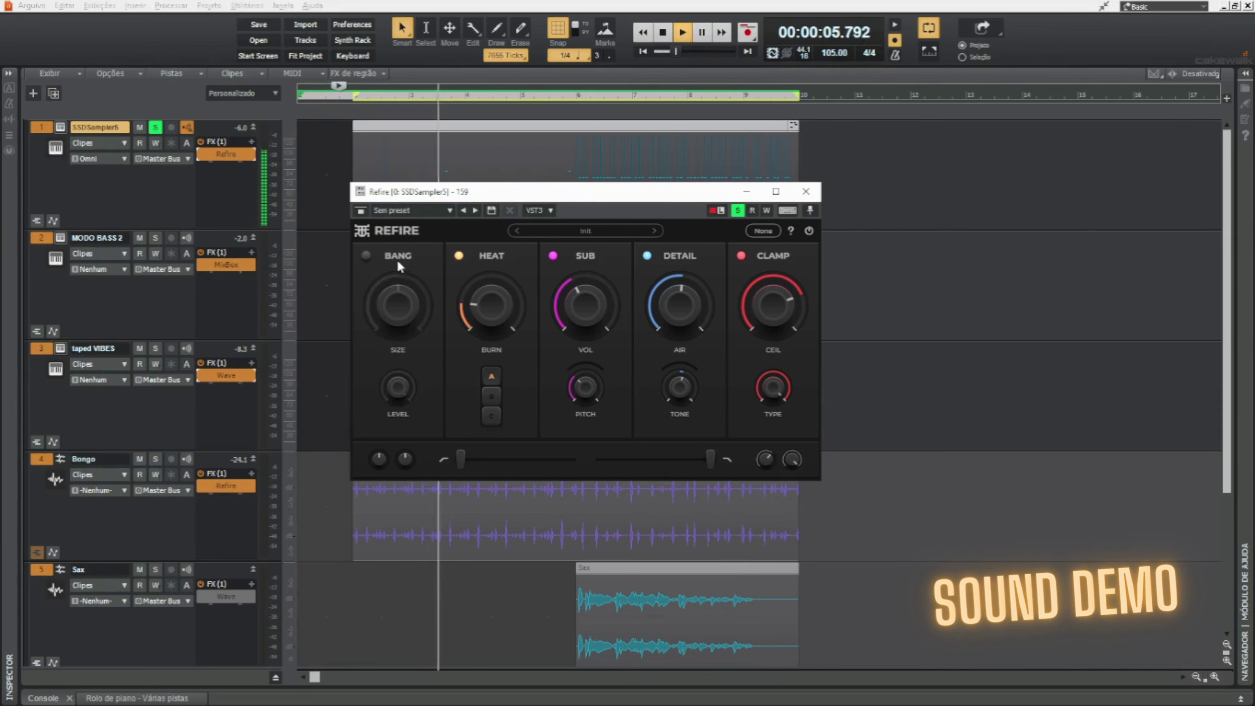
pyautogui.click(396, 261)
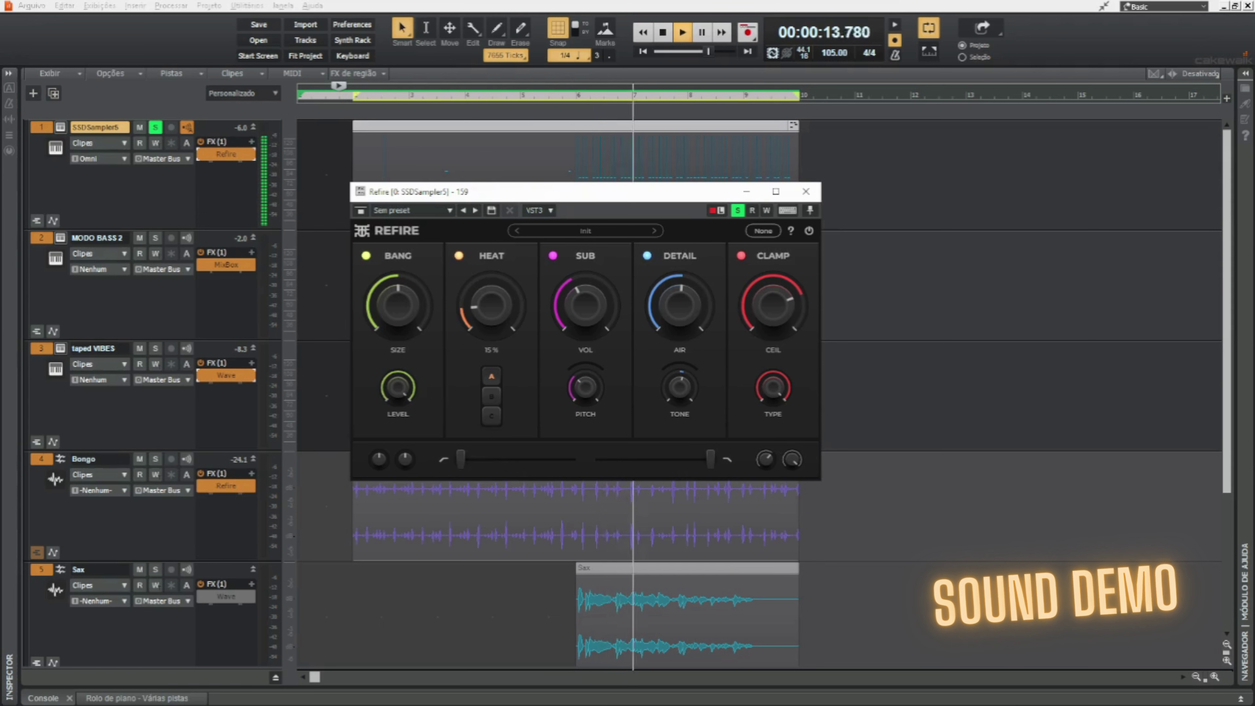
# Audition Heat mode B on the drums, then set Heat to mode C.
pyautogui.click(488, 394)
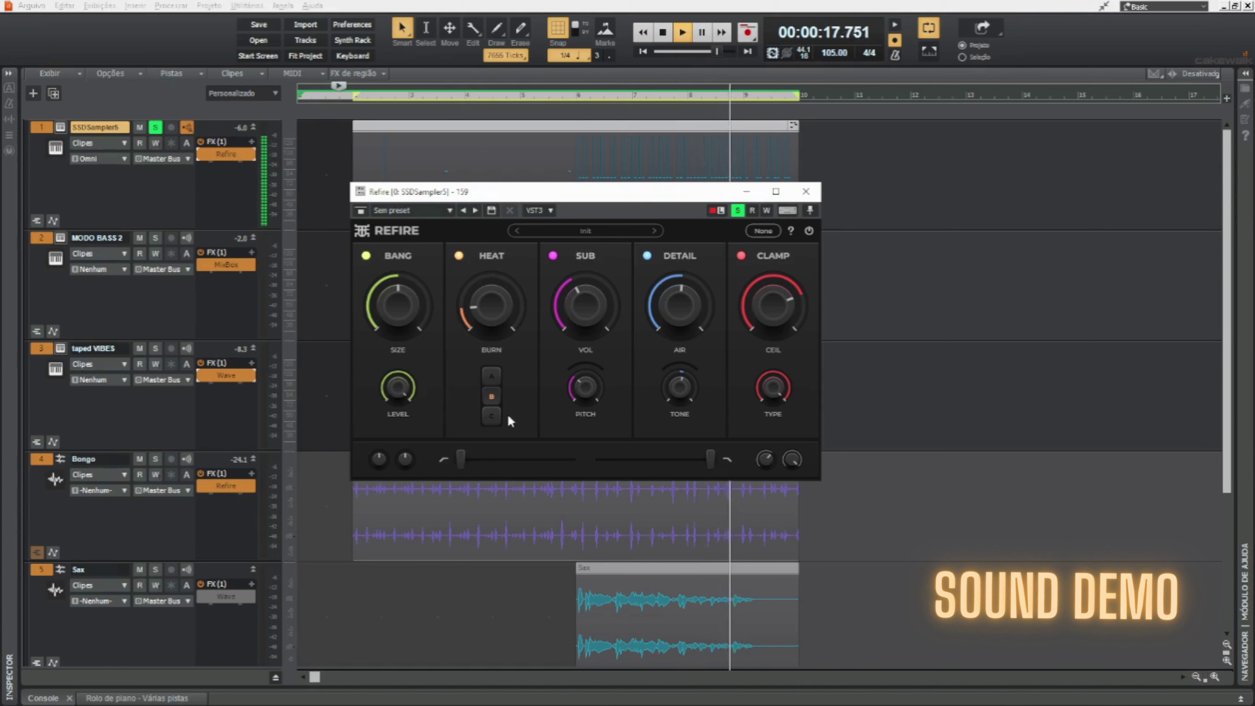
pyautogui.click(496, 414)
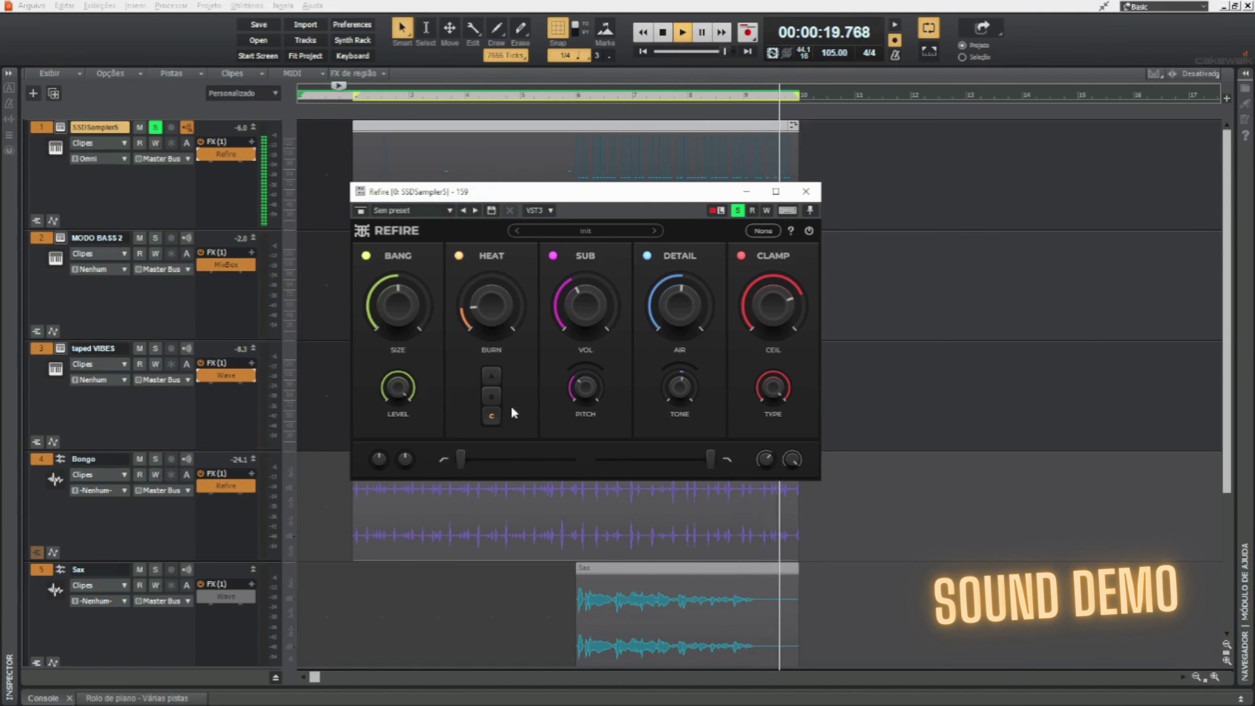
# Set the Sub pitch to 8.0 and the Sub volume to 50%.
pyautogui.moveTo(579, 316); pyautogui.dragTo(584, 401)
pyautogui.moveTo(587, 321); pyautogui.dragTo(587, 301)
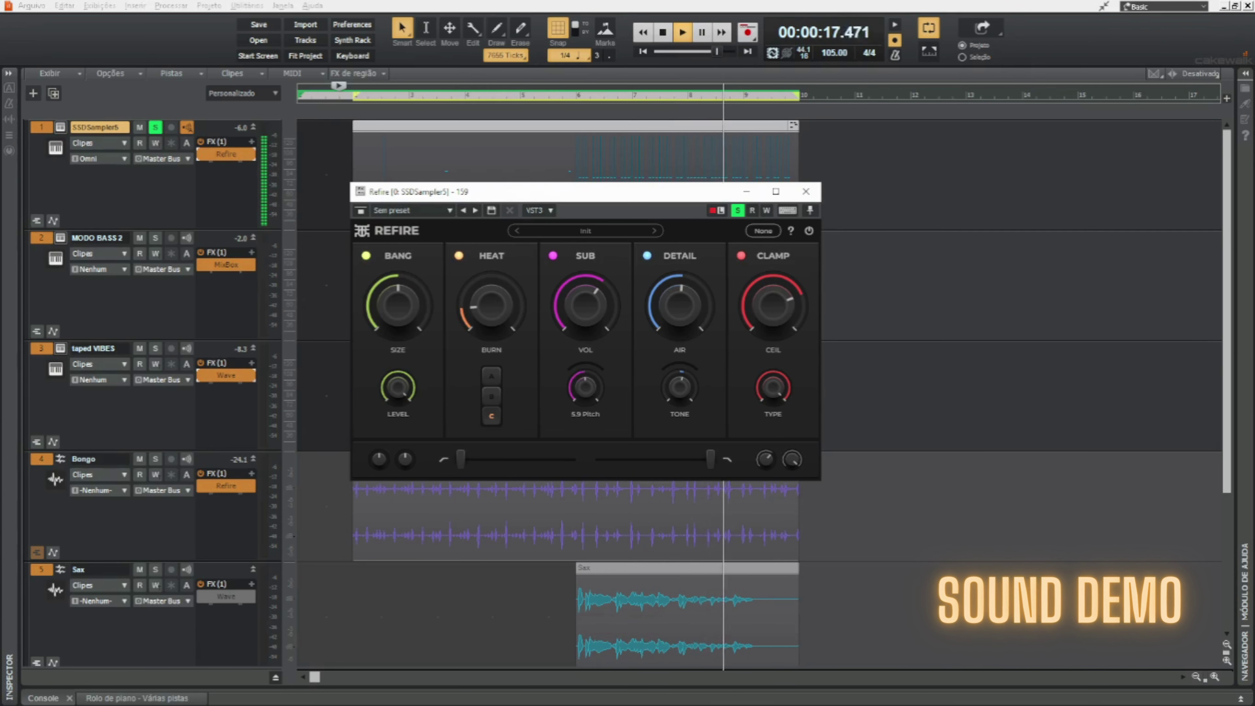
pyautogui.moveTo(585, 387); pyautogui.dragTo(584, 380)
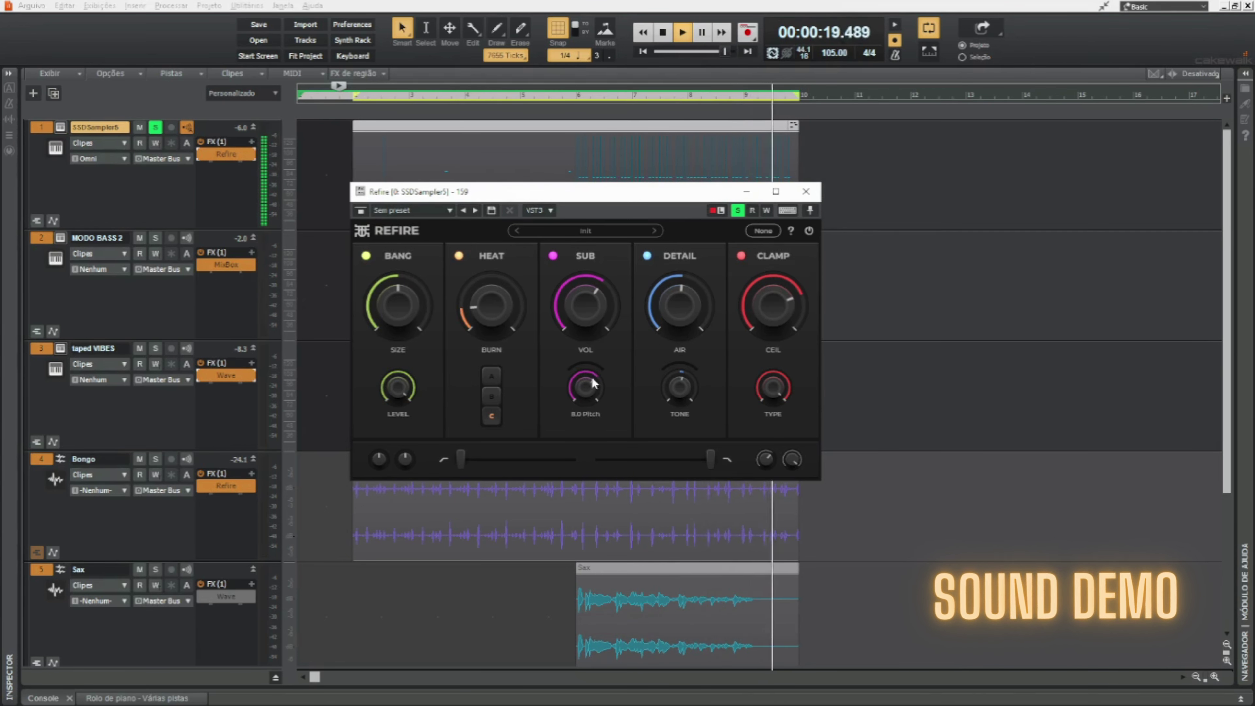
pyautogui.moveTo(587, 305); pyautogui.dragTo(587, 307)
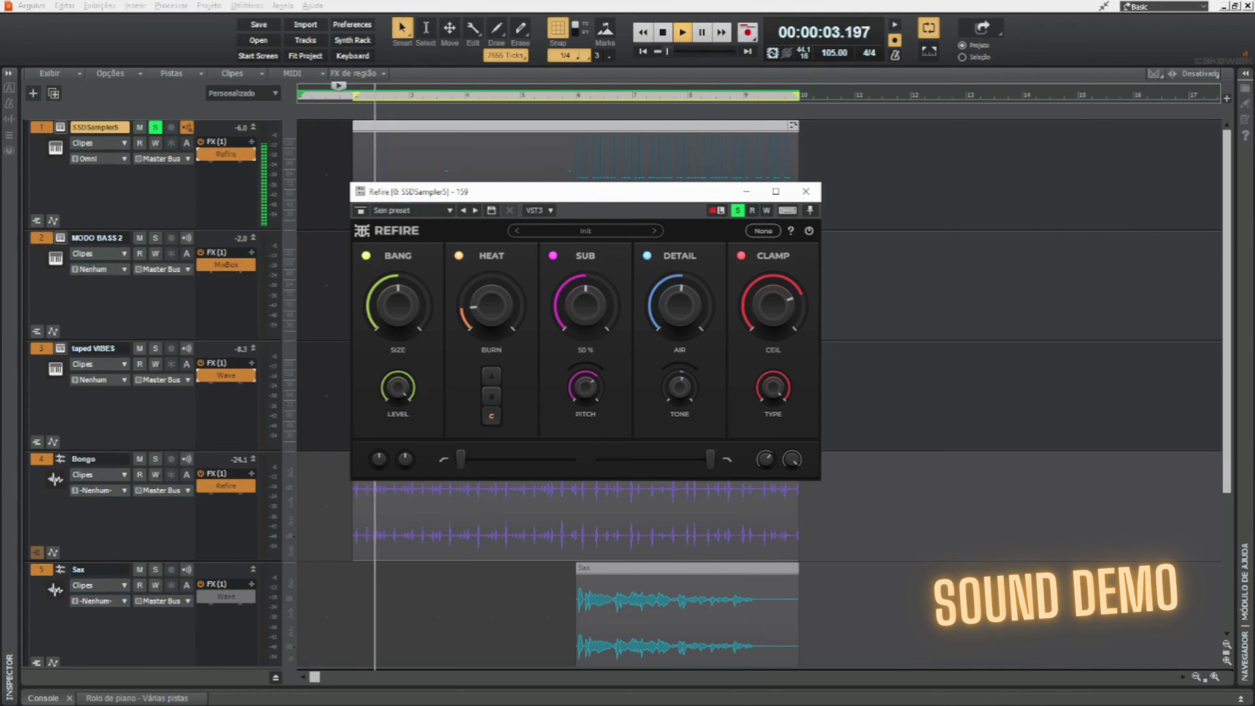
# Compare the drums with Sub bypassed and re-enabled, then lower the Sub volume to slightly below half.
pyautogui.click(553, 256)
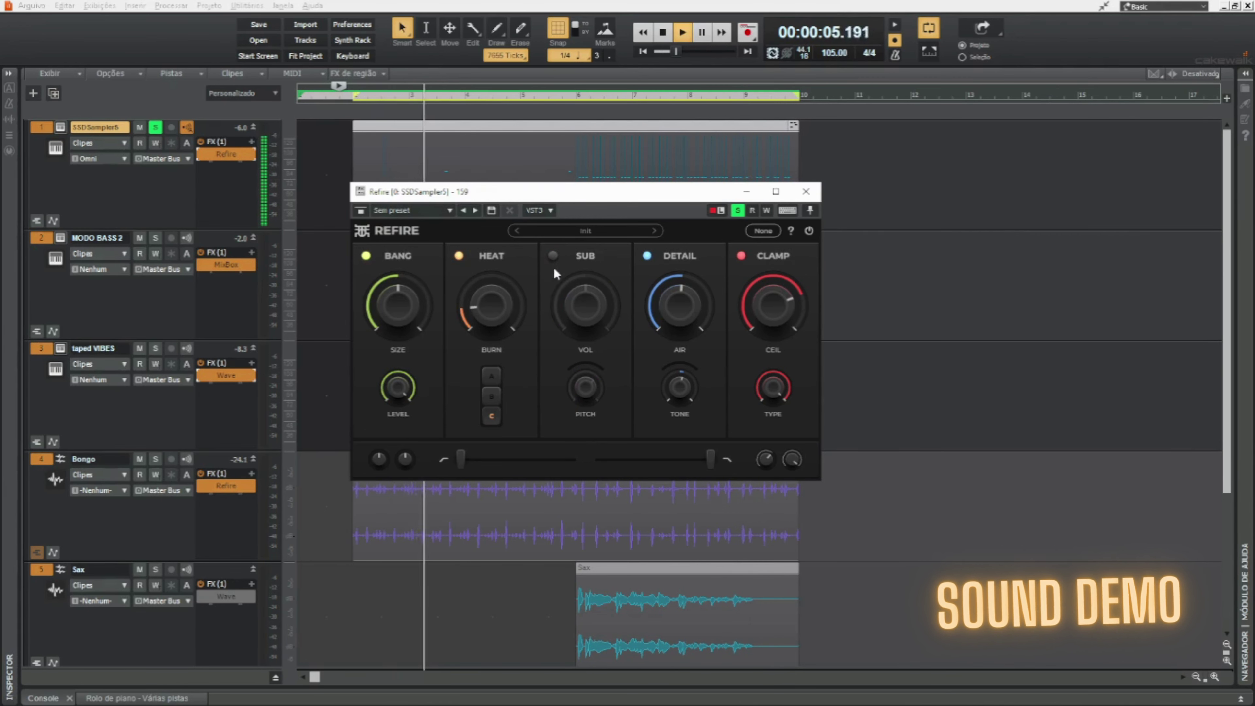
pyautogui.click(553, 255)
pyautogui.moveTo(595, 309); pyautogui.dragTo(595, 322)
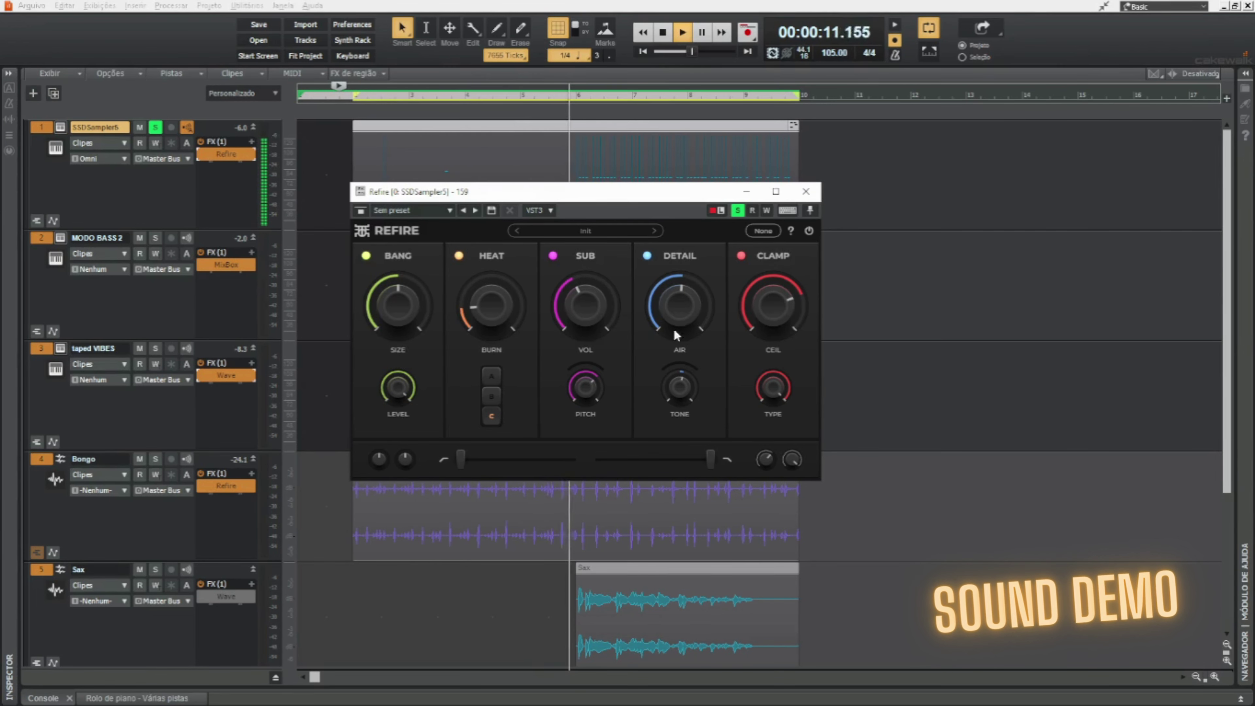
# Raise the Detail air close to maximum, set the Detail tone to 39%, and compare it with Detail bypassed.
pyautogui.moveTo(688, 310)
pyautogui.moveTo(688, 309); pyautogui.dragTo(688, 290)
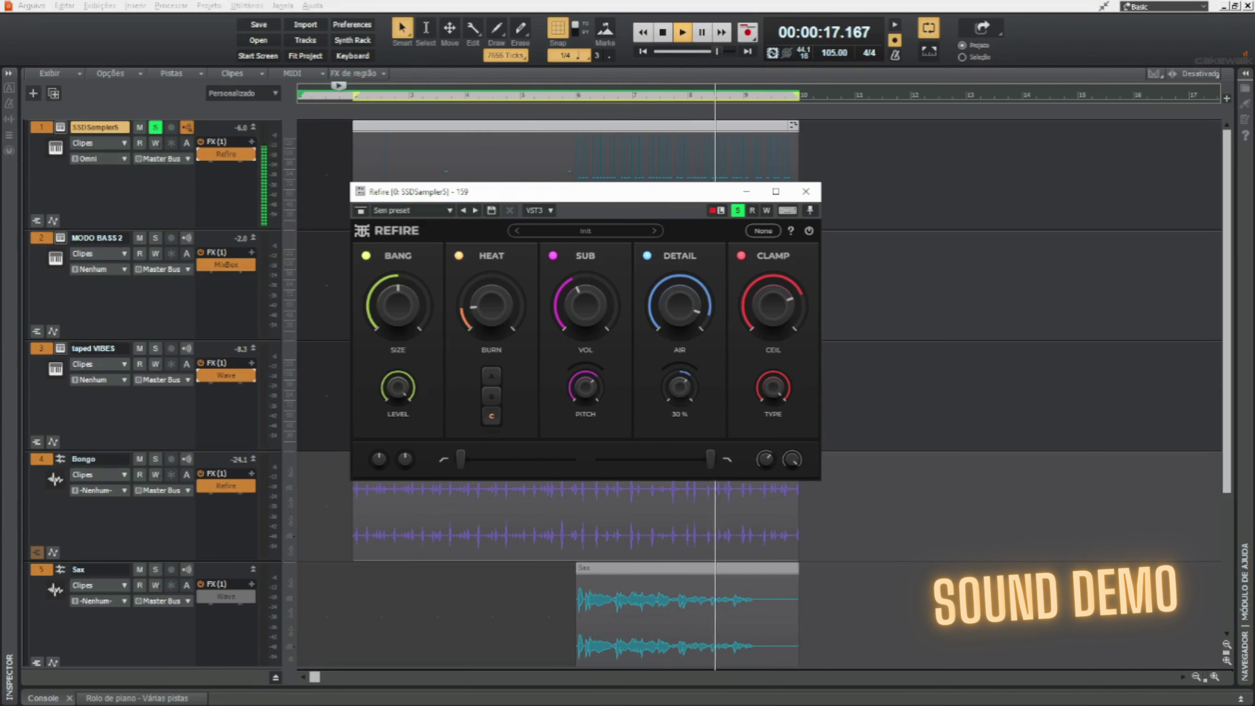
pyautogui.moveTo(679, 387); pyautogui.dragTo(679, 394)
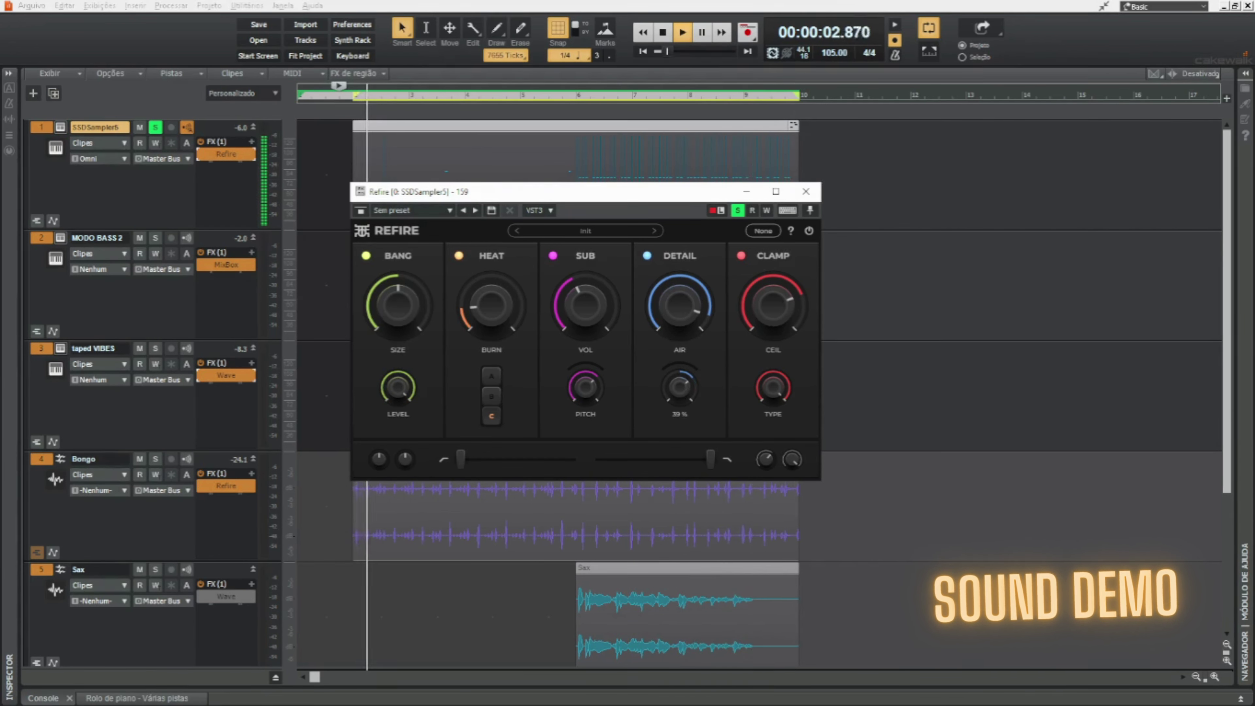
pyautogui.click(645, 256)
pyautogui.click(645, 256)
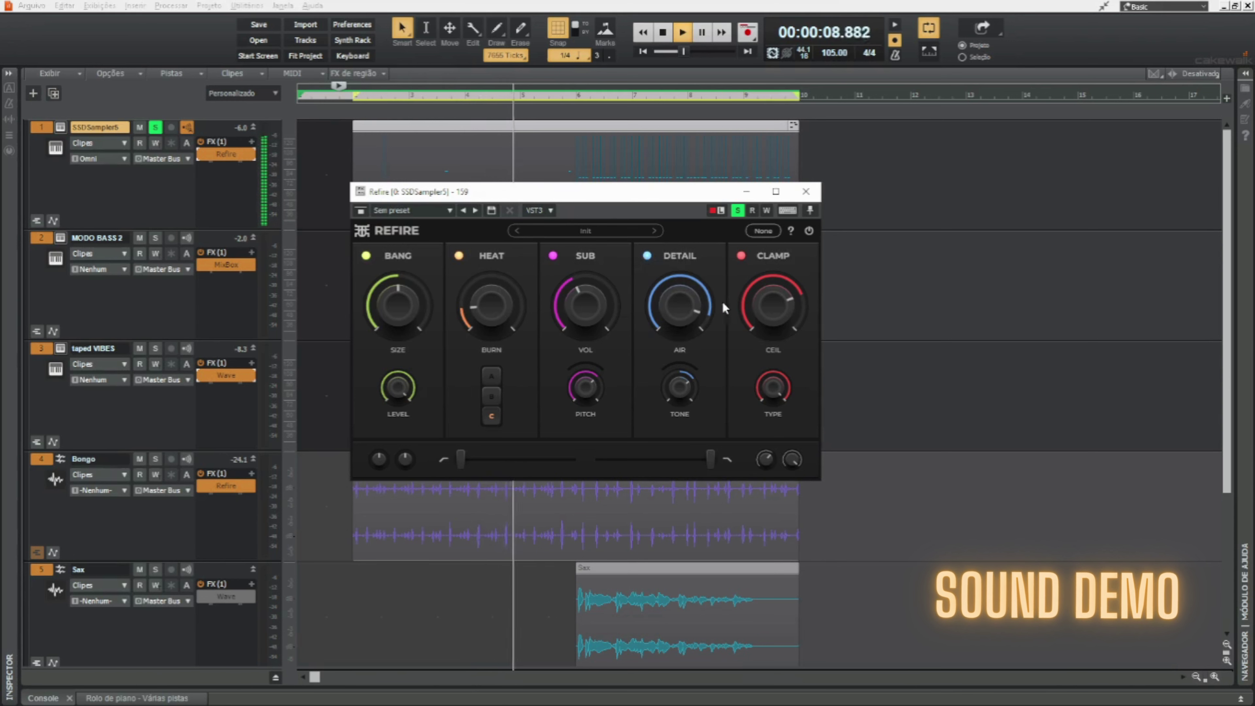
# Audition the Clamp ceiling at its maximum and at -12.0 dB, then set it to -6.0 dB.
pyautogui.doubleClick(775, 316)
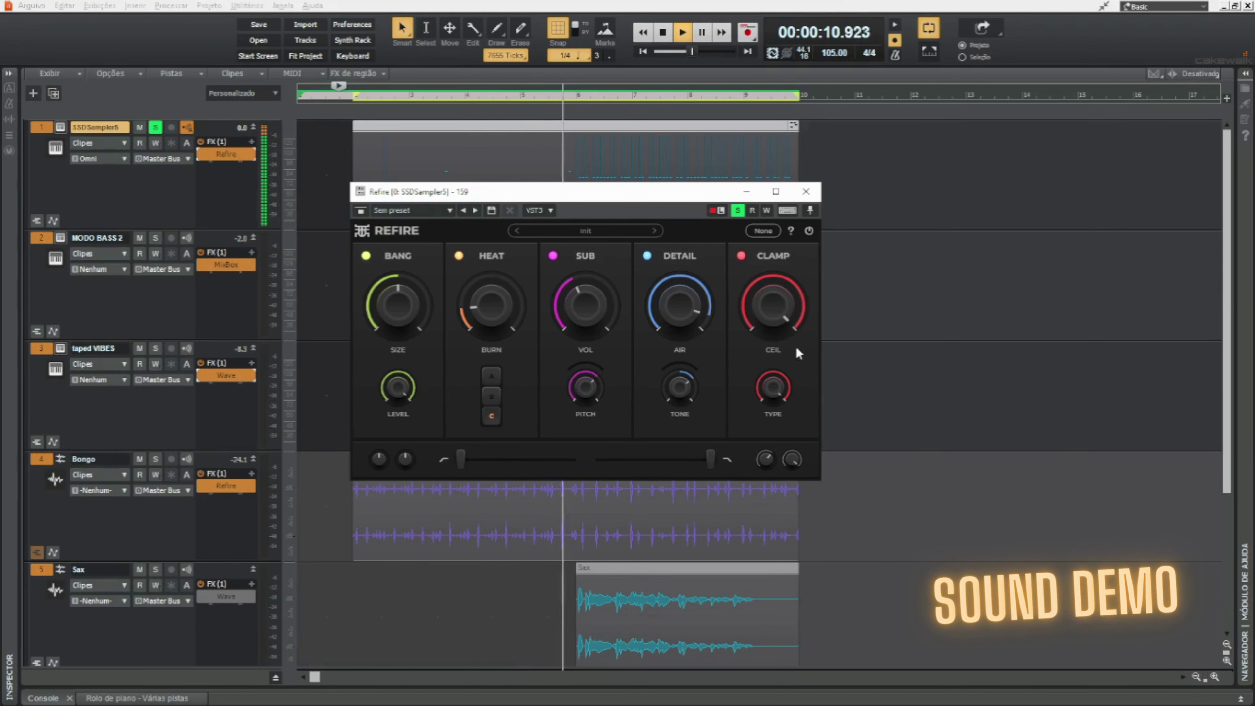
pyautogui.moveTo(786, 311); pyautogui.dragTo(786, 360)
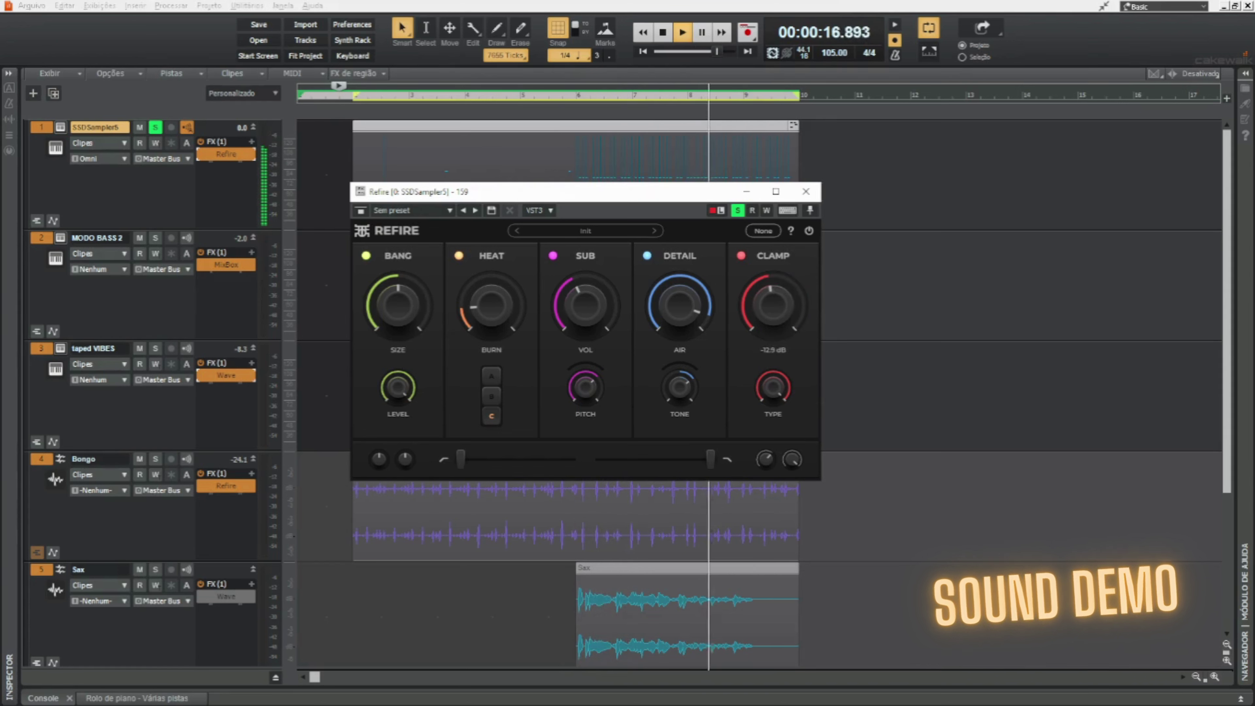
pyautogui.moveTo(785, 361); pyautogui.dragTo(786, 339)
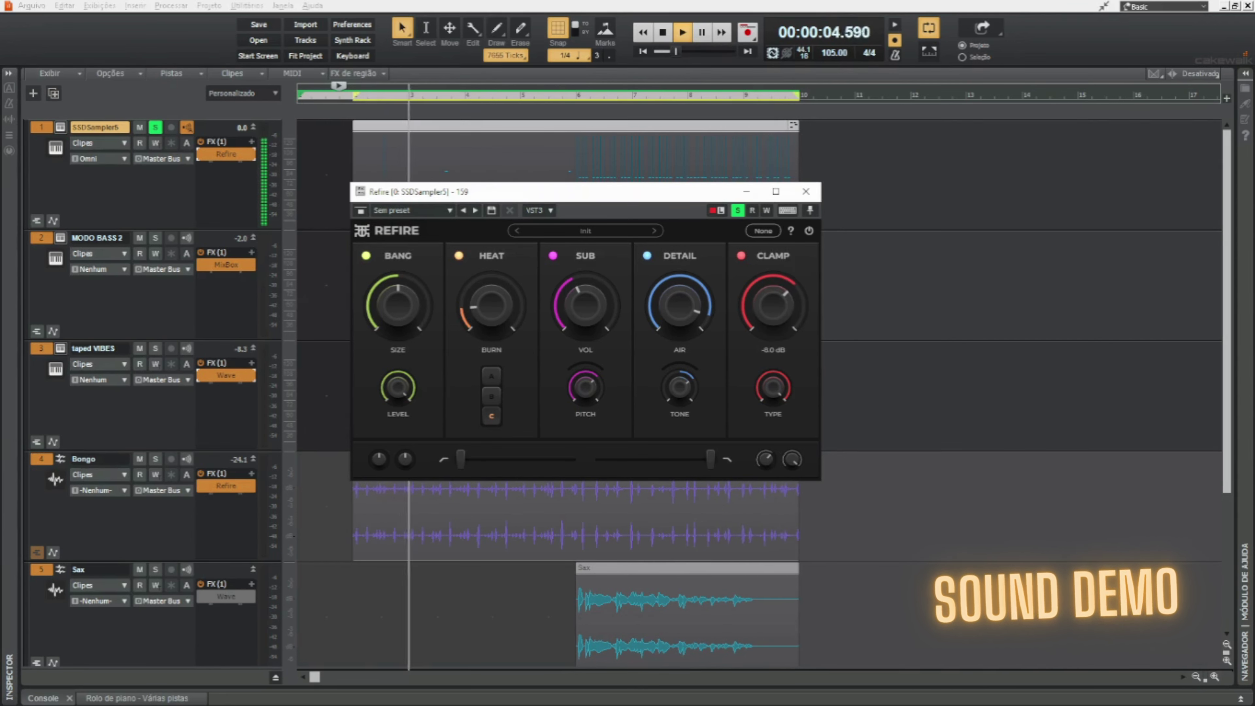
# Compare the drums with all of Refire bypassed and re-enabled, then lower the Detail tone to 20%.
pyautogui.click(809, 232)
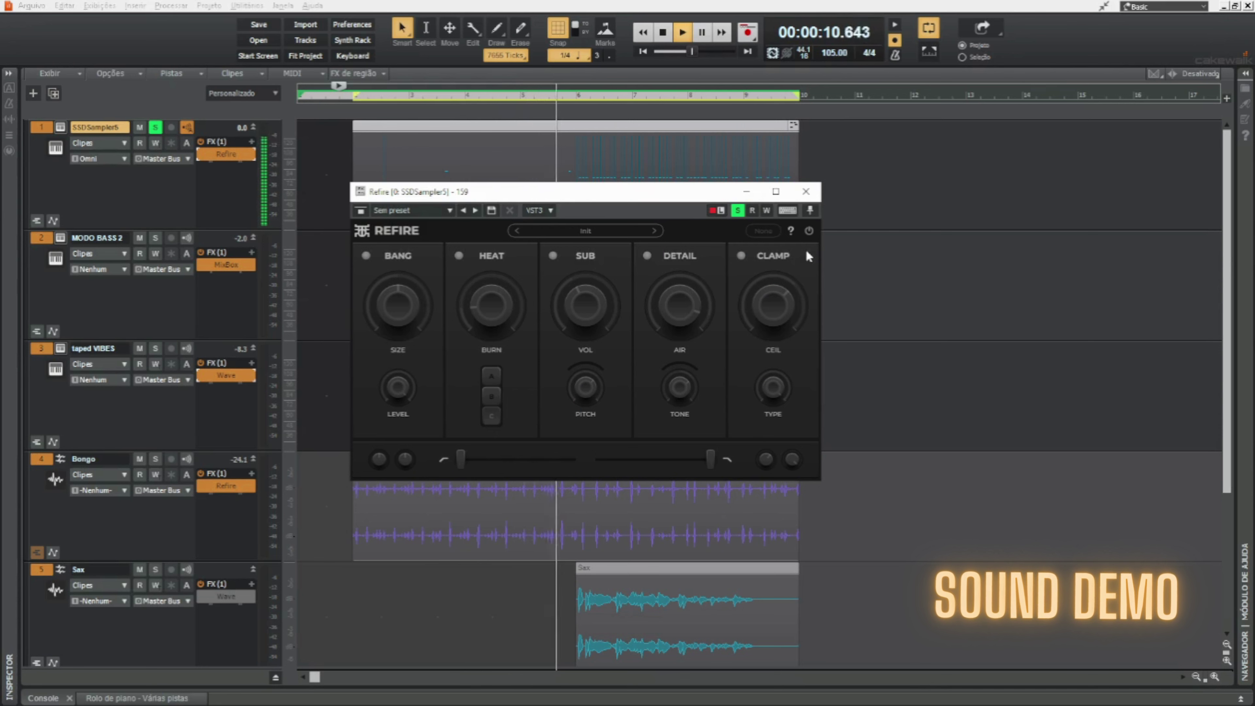
pyautogui.click(809, 231)
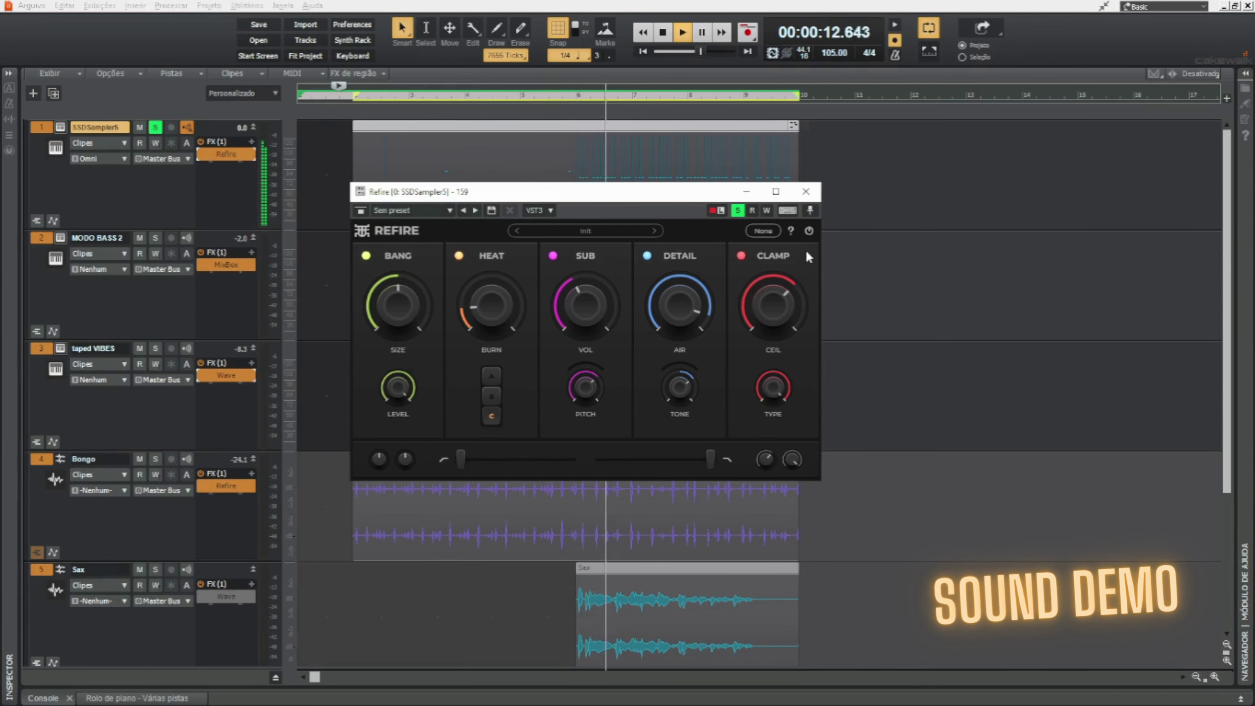
pyautogui.moveTo(686, 385); pyautogui.dragTo(681, 395)
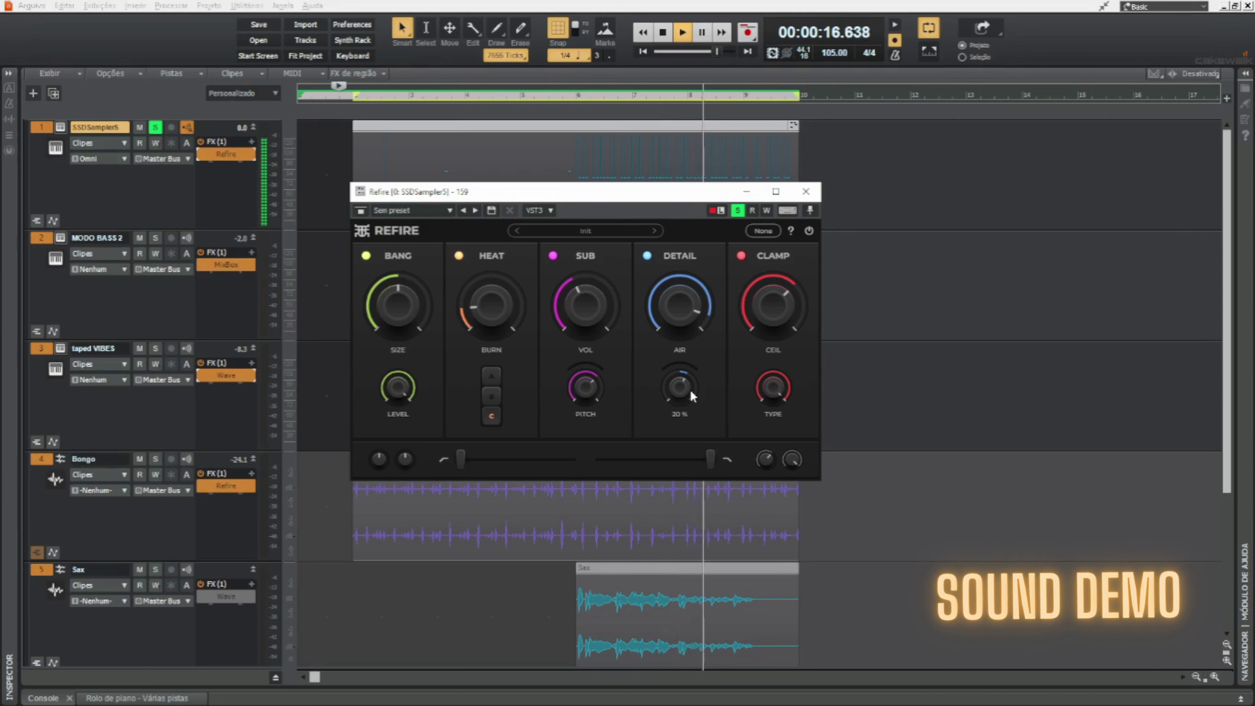
# Set Refire's high-pass filter to about 31 Hz and bring the low-pass filter just below its maximum.
pyautogui.moveTo(461, 453)
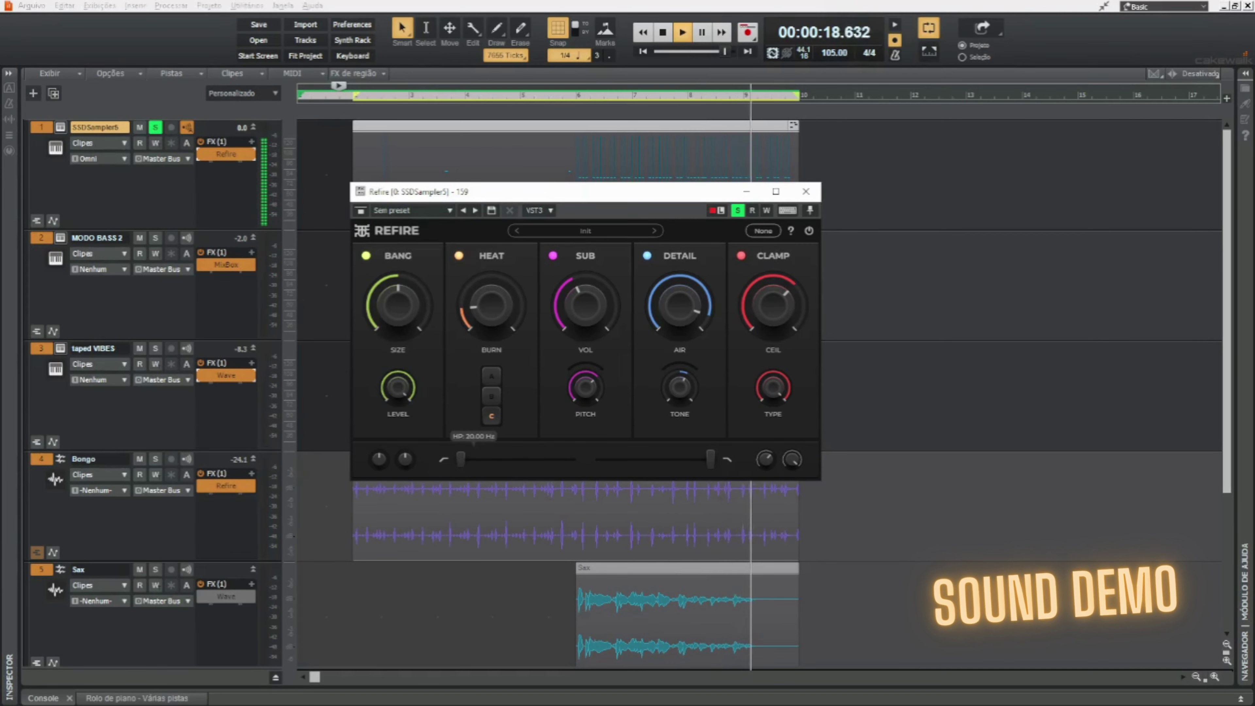
pyautogui.moveTo(461, 459)
pyautogui.mouseDown()
pyautogui.moveTo(566, 459)
pyautogui.moveTo(476, 459)
pyautogui.mouseUp()
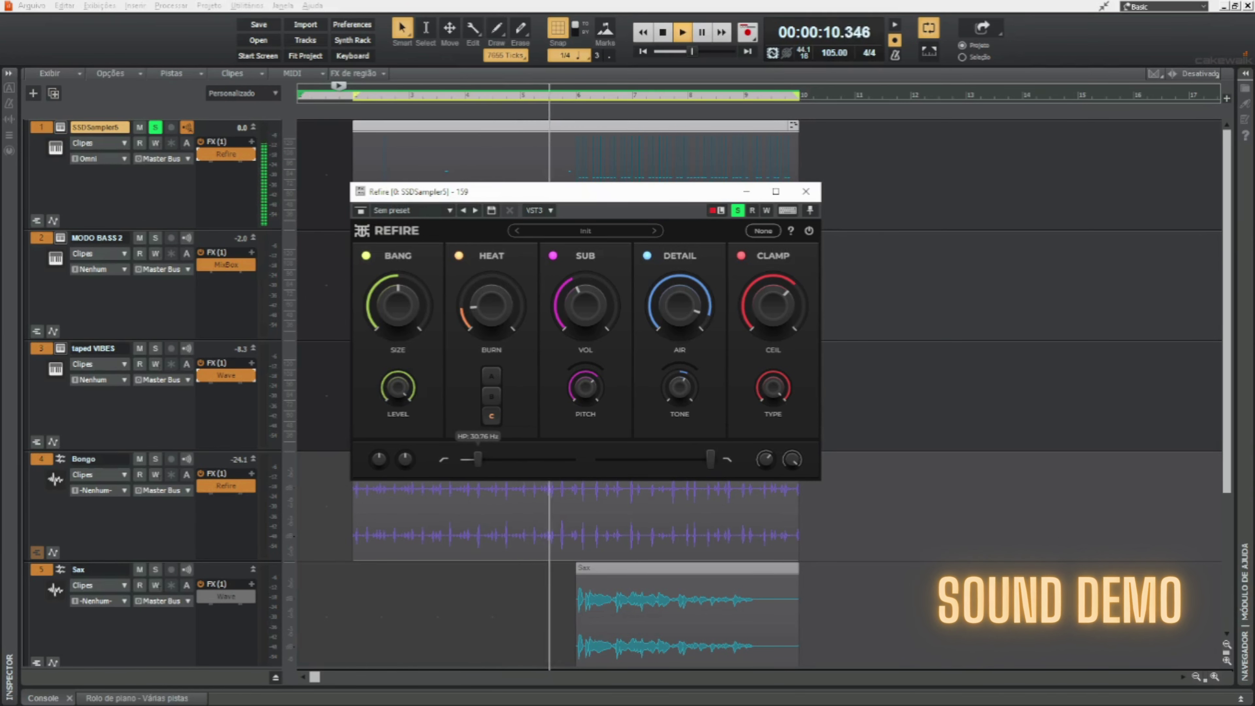
pyautogui.moveTo(709, 459)
pyautogui.mouseDown()
pyautogui.moveTo(596, 459)
pyautogui.moveTo(695, 459)
pyautogui.mouseUp()
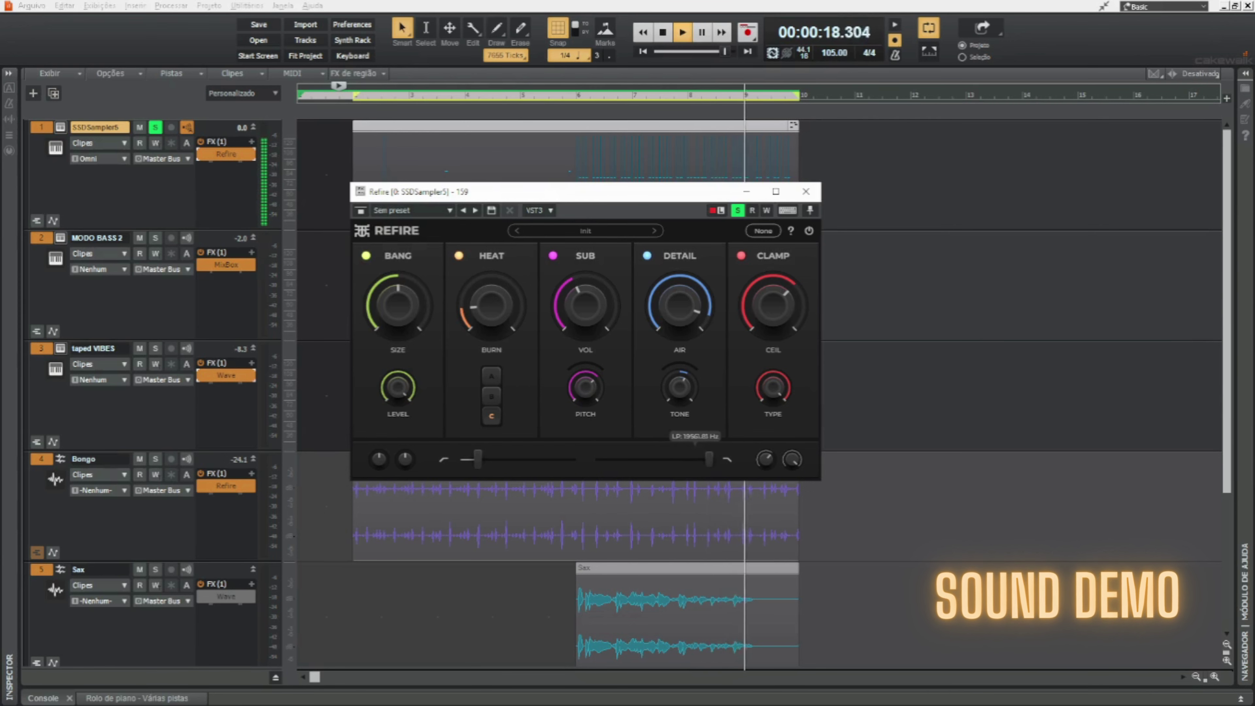
# Close the plugin windows and compare the SSDSampler5 track with its Refire insert disabled and re-enabled.
pyautogui.click(806, 191)
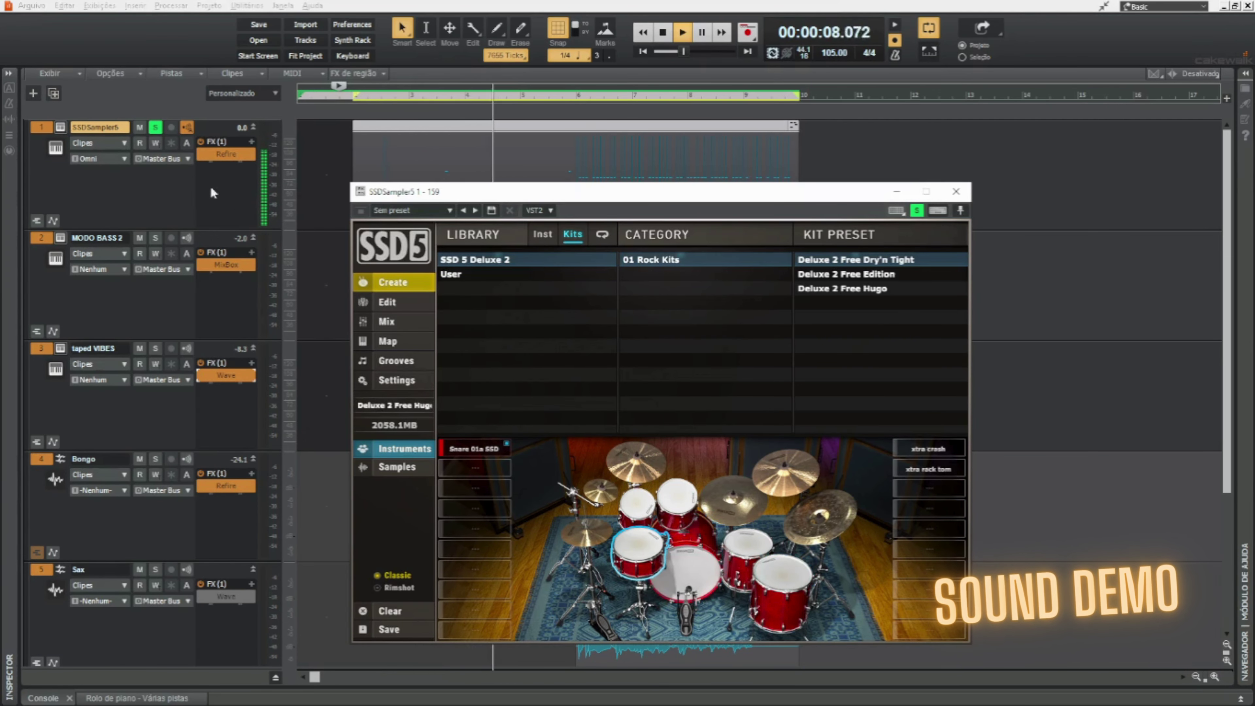
pyautogui.click(198, 153)
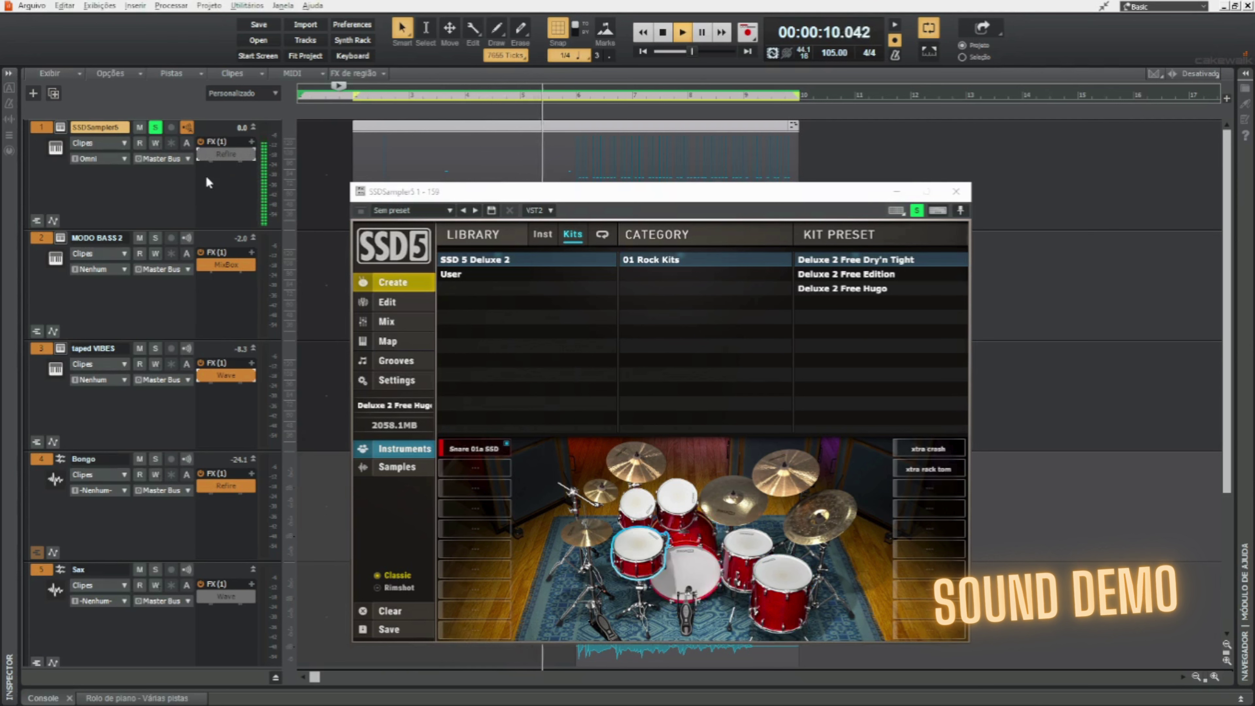
pyautogui.click(201, 155)
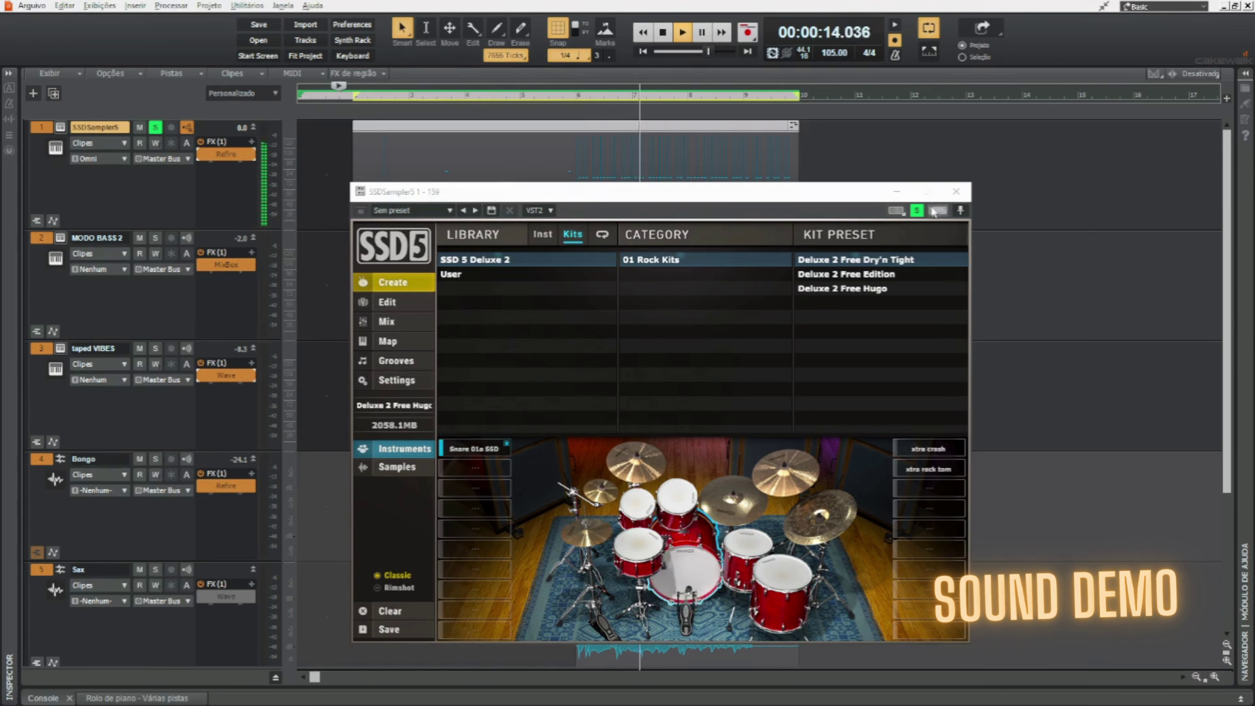
pyautogui.click(957, 196)
# Solo the Bongo track and clear the solo on the SSDSampler5 and MODO BASS 2 tracks.
pyautogui.click(155, 237)
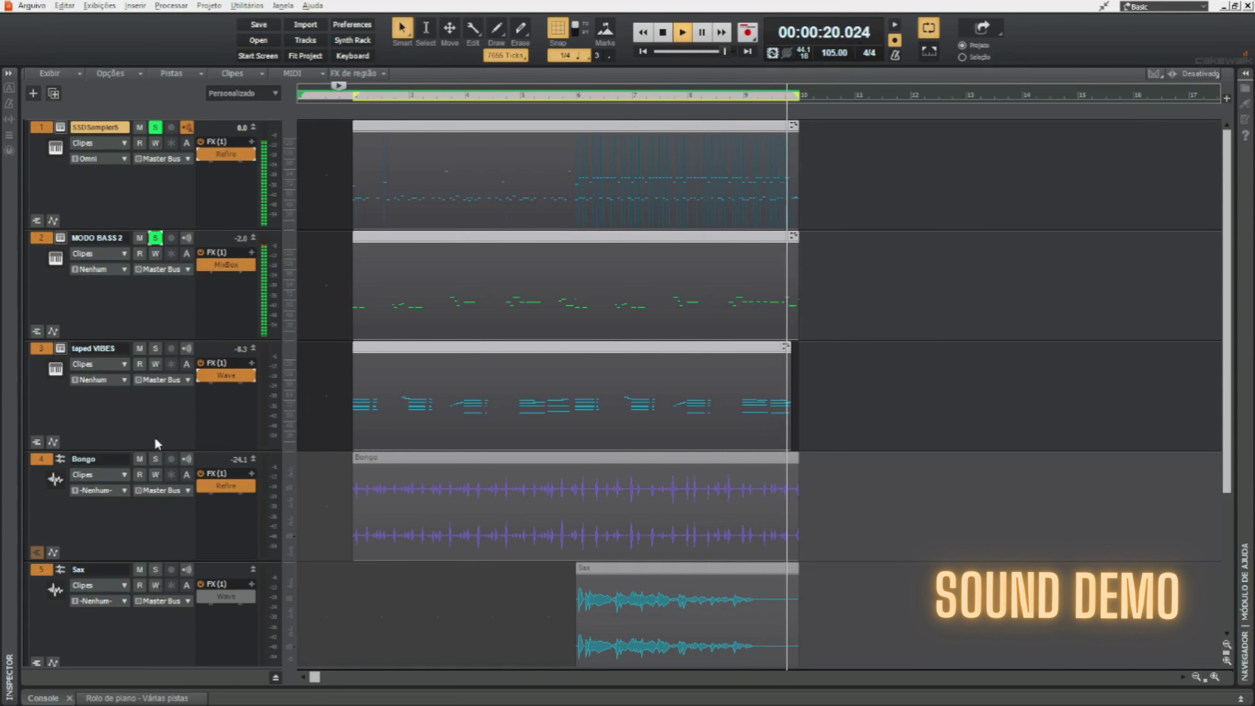
pyautogui.click(156, 459)
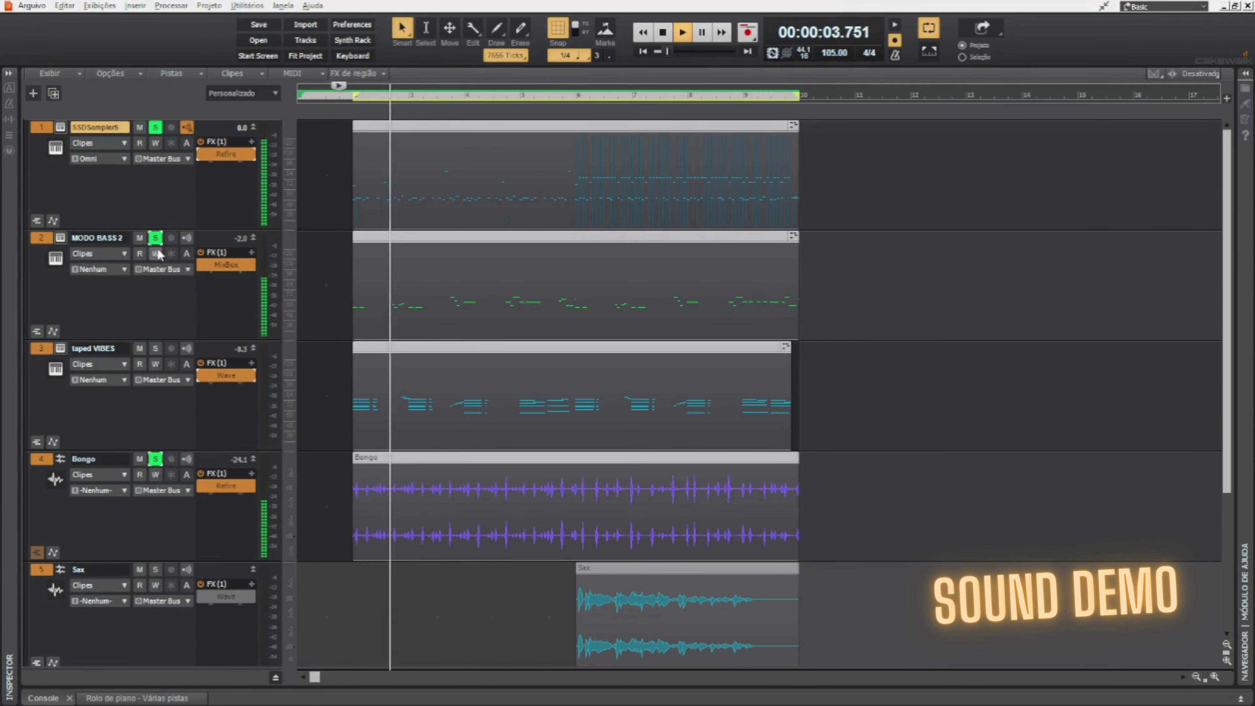
pyautogui.click(155, 238)
pyautogui.click(156, 127)
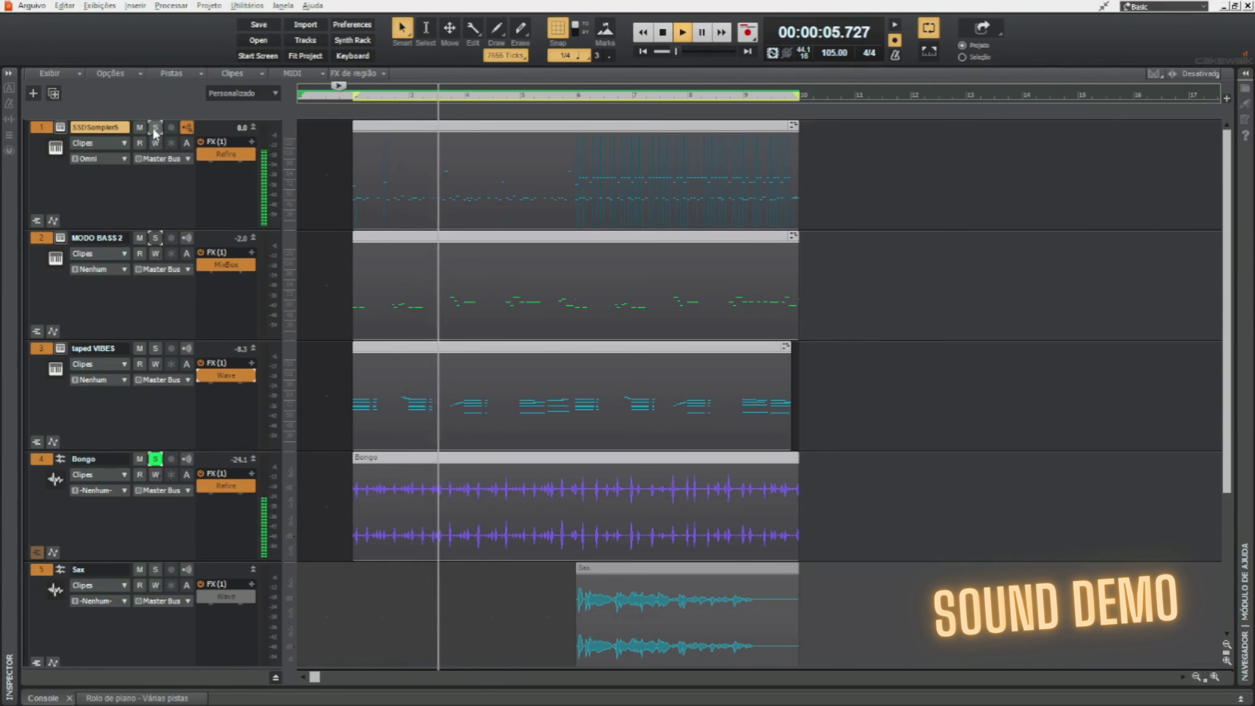
# Open Refire on the Bongo track and compare the bongos with the plugin bypassed and re-enabled.
pyautogui.doubleClick(225, 486)
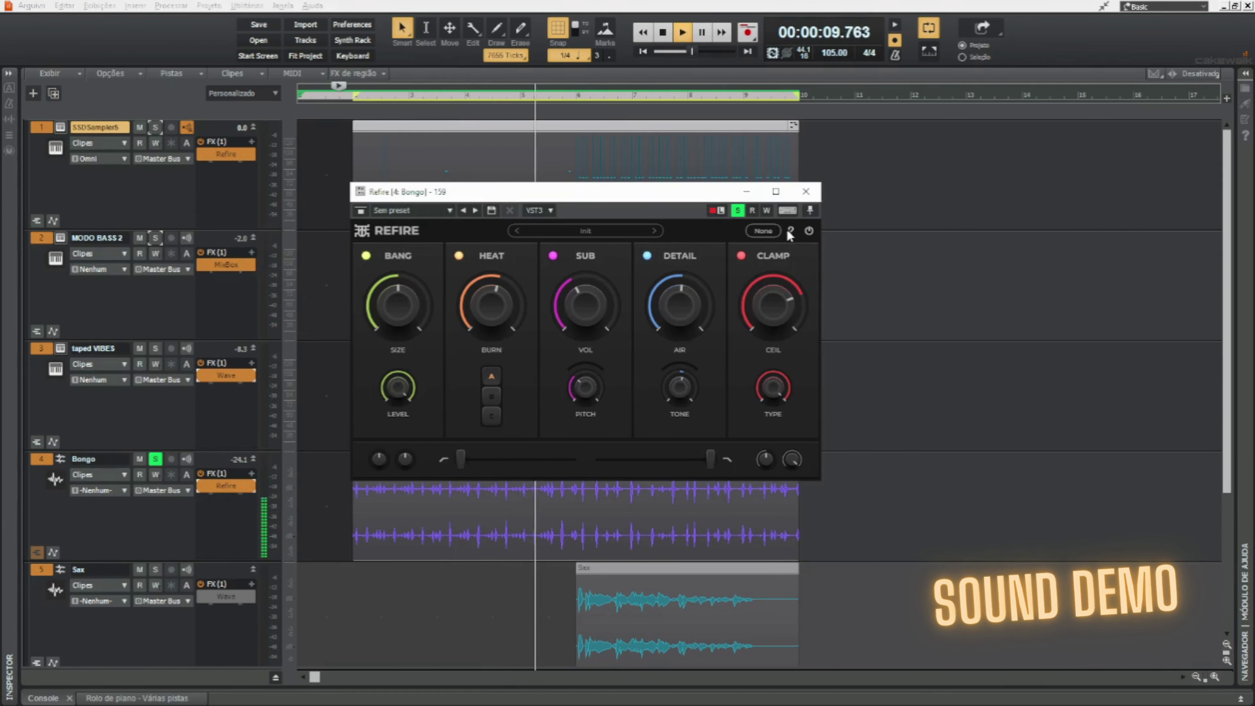
pyautogui.click(809, 232)
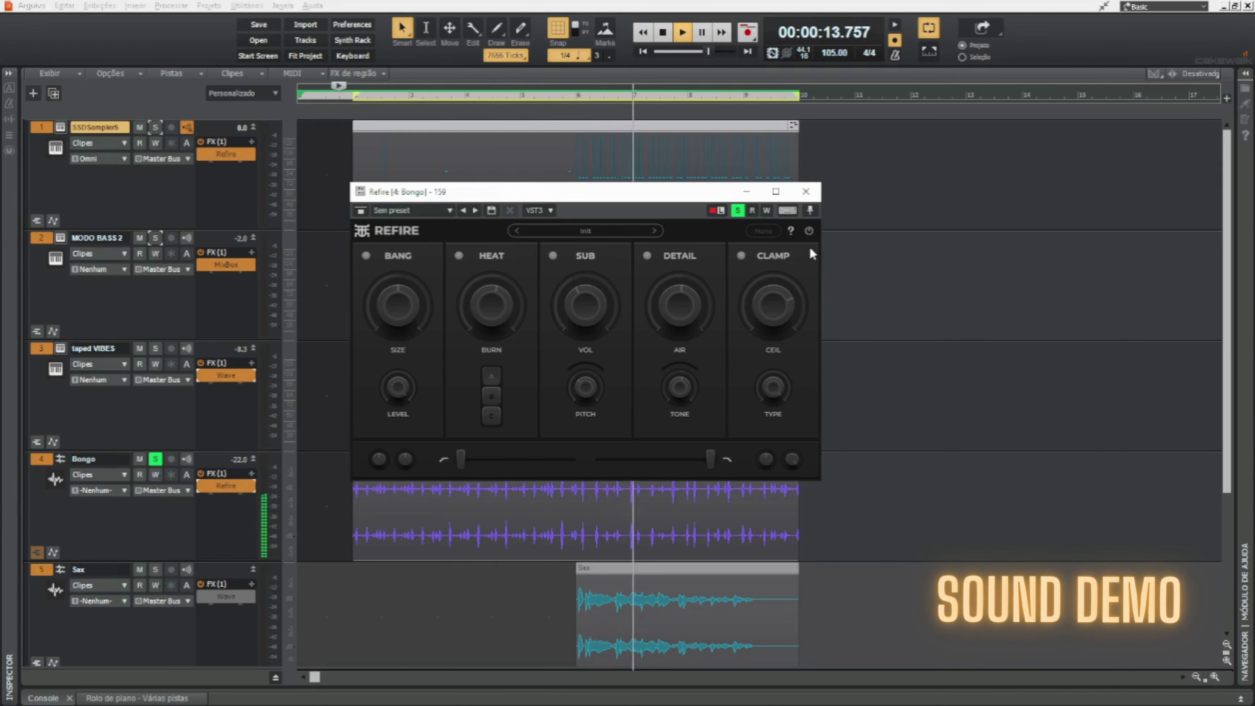
pyautogui.click(808, 232)
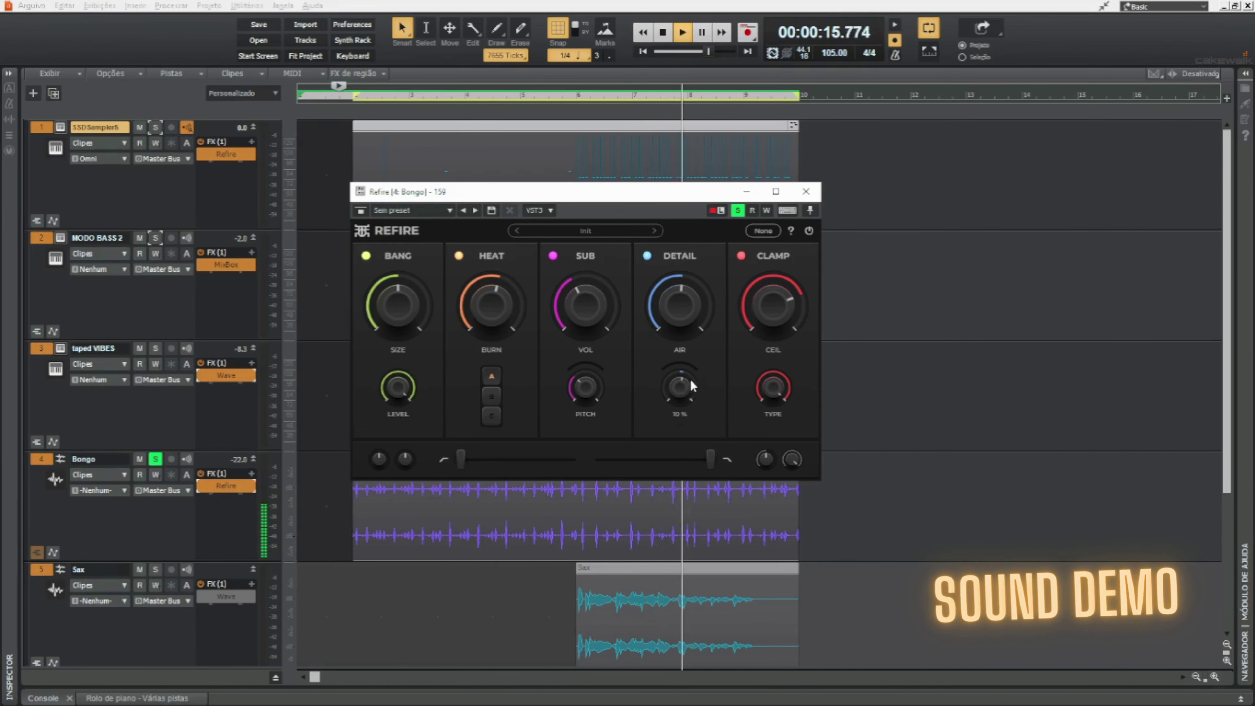
# Raise the Detail tone and Sub volume on the Bongo track's Refire, and set Bang size slightly above the middle.
pyautogui.moveTo(680, 387)
pyautogui.mouseDown()
pyautogui.moveTo(680, 359)
pyautogui.moveTo(680, 392)
pyautogui.mouseUp()
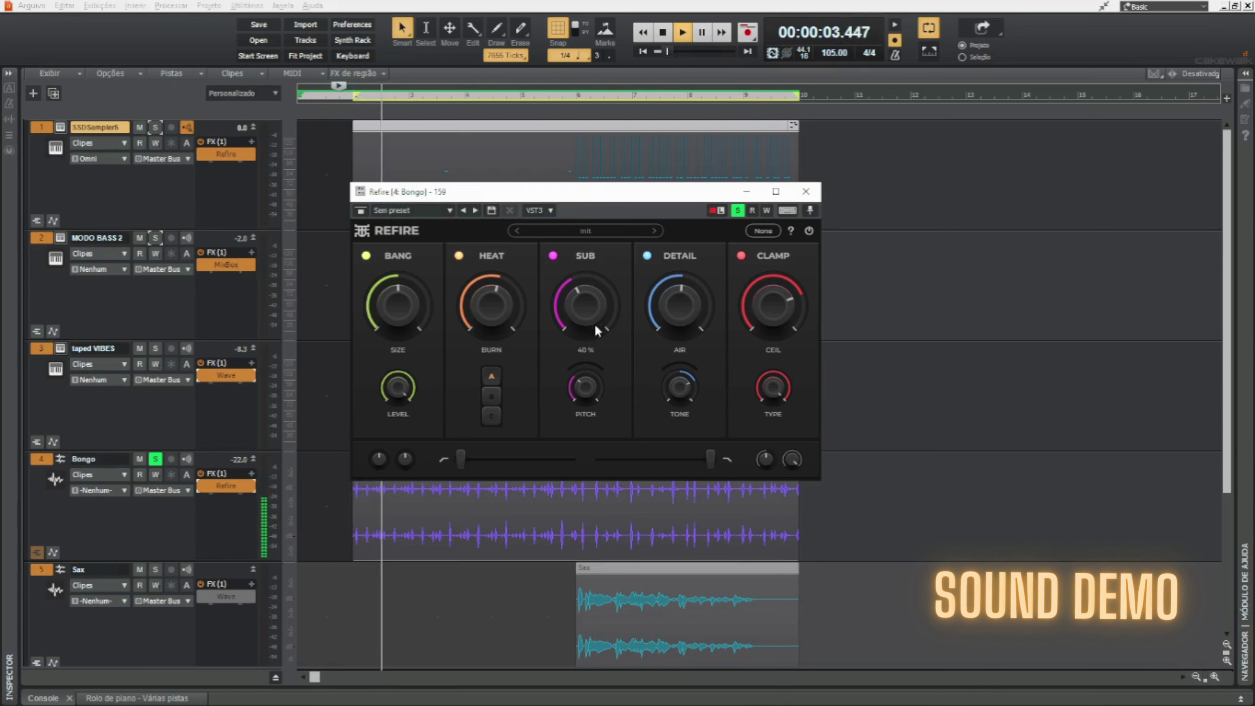
pyautogui.moveTo(584, 305); pyautogui.dragTo(585, 306)
pyautogui.moveTo(409, 313)
pyautogui.mouseDown()
pyautogui.moveTo(409, 282)
pyautogui.moveTo(411, 335)
pyautogui.mouseUp()
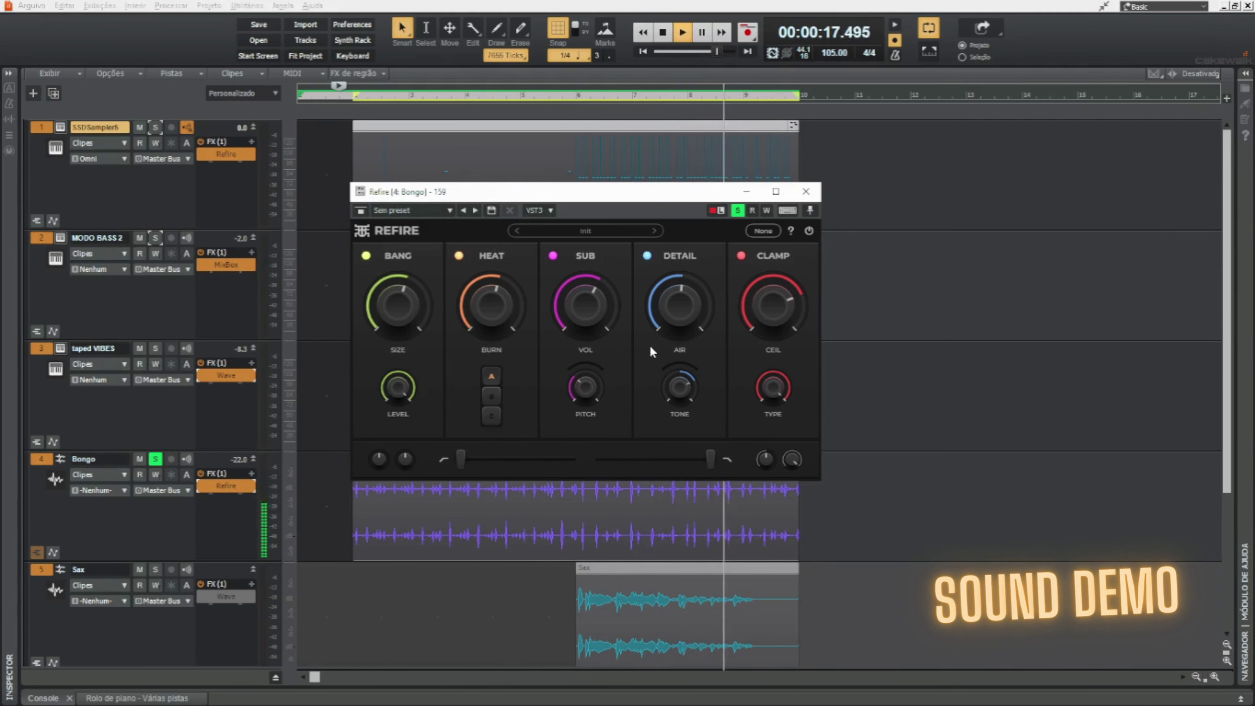
# Set the Clamp ceiling on the Bongo track's Refire to roughly three quarters, and solo the SSDSampler5 track as well.
pyautogui.moveTo(769, 317); pyautogui.dragTo(768, 311)
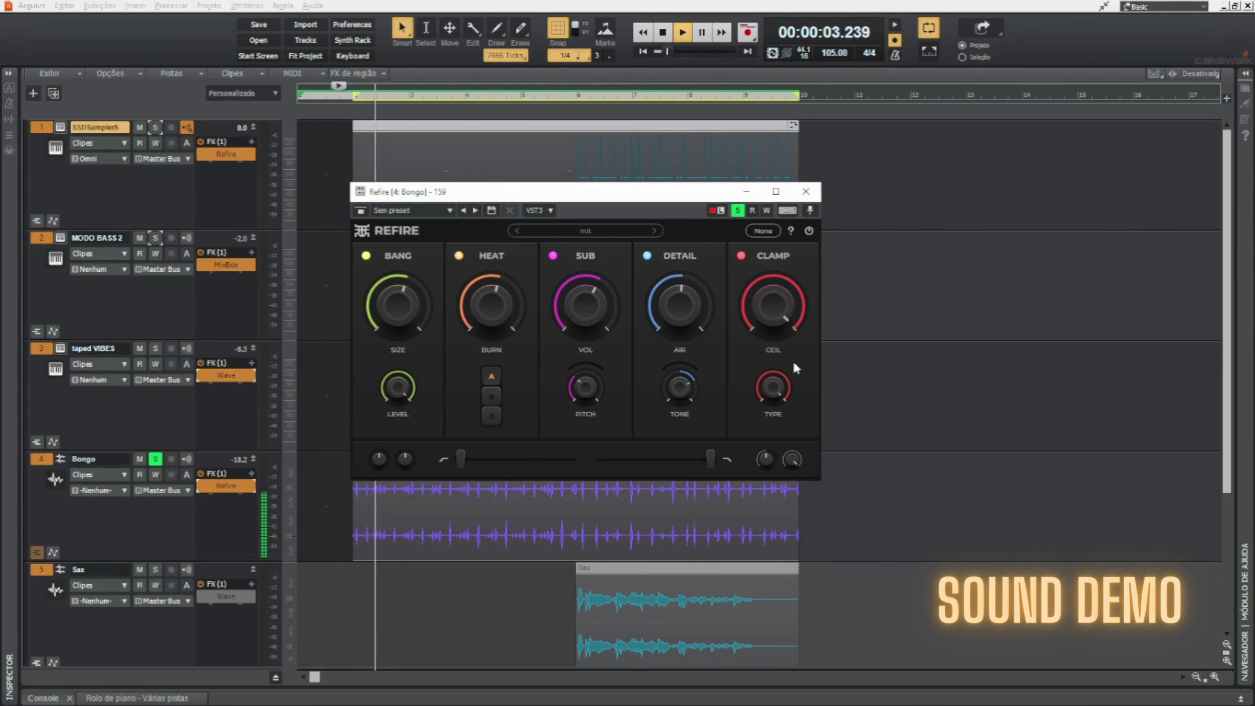
pyautogui.click(155, 127)
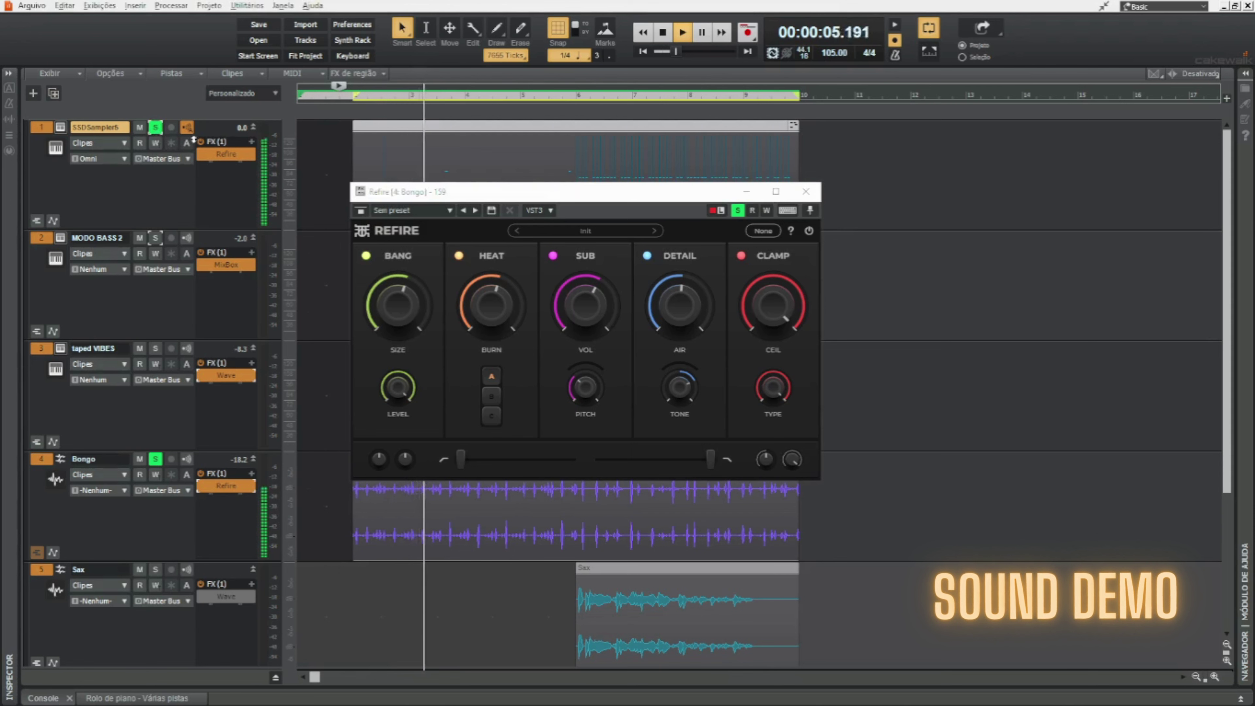
pyautogui.moveTo(736, 322); pyautogui.dragTo(736, 306)
pyautogui.moveTo(792, 258); pyautogui.dragTo(792, 254)
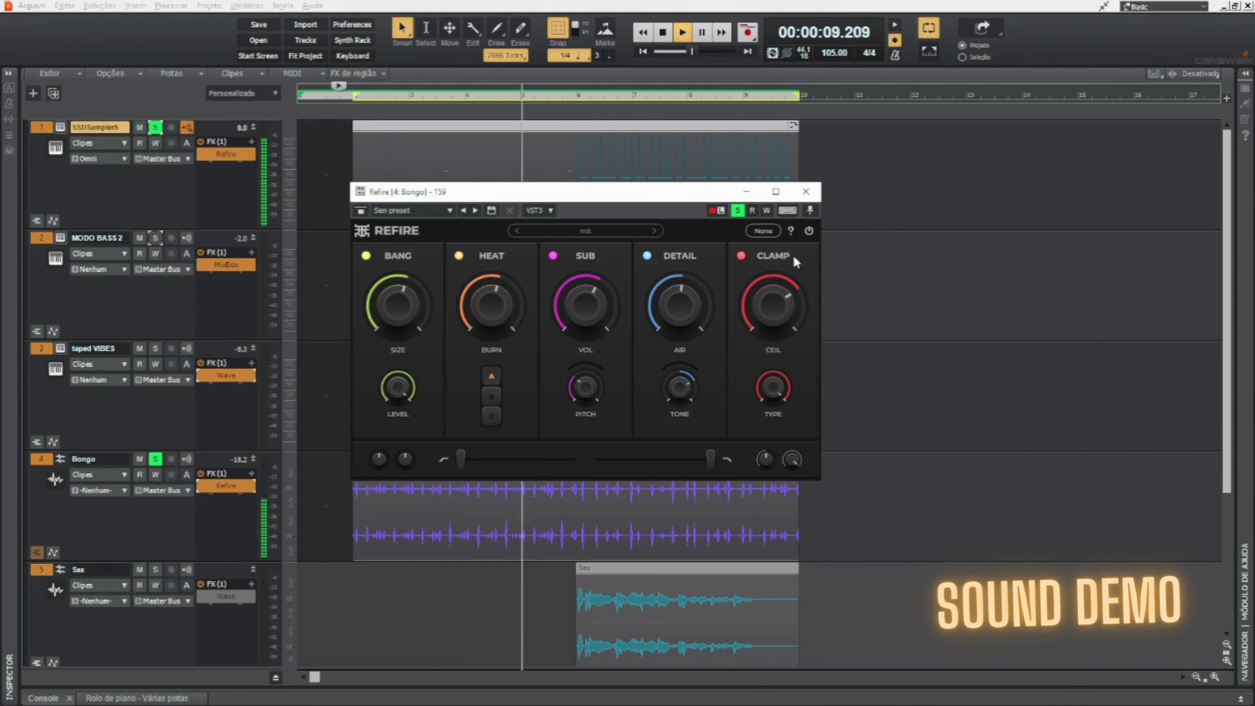
# Compare the bongos and drums twice with the Bongo track's Refire bypassed and re-enabled.
pyautogui.click(808, 231)
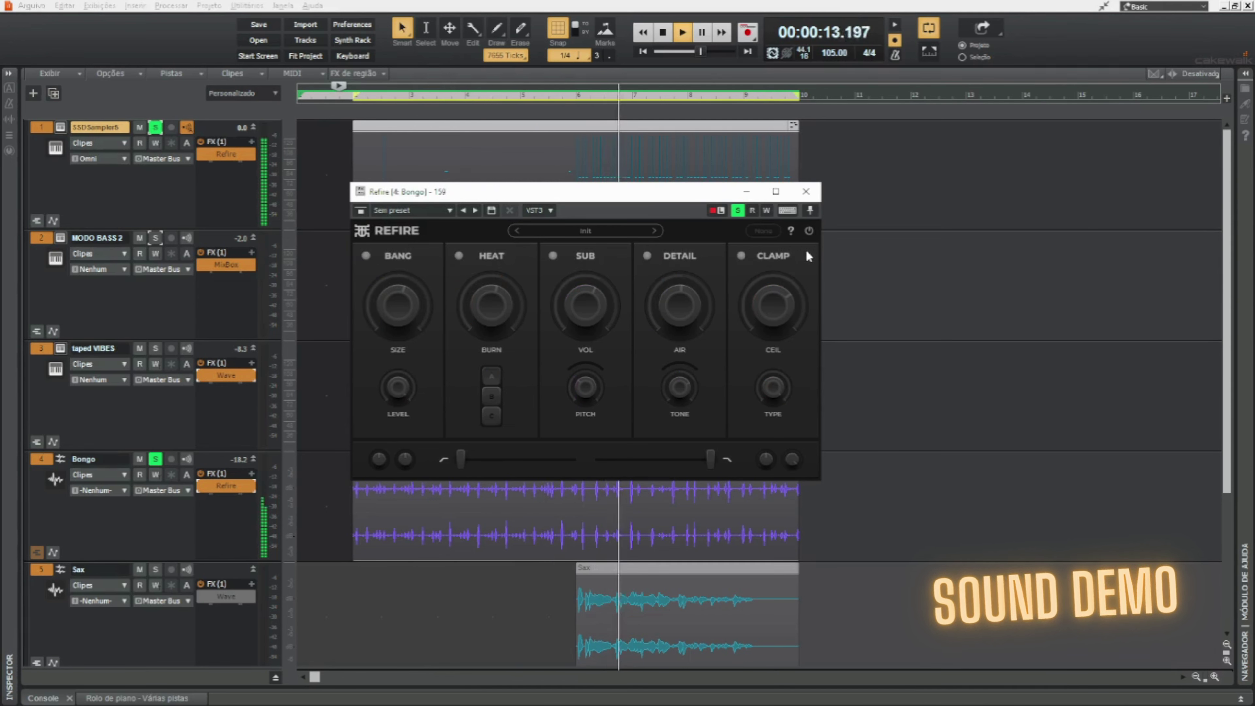
pyautogui.click(807, 232)
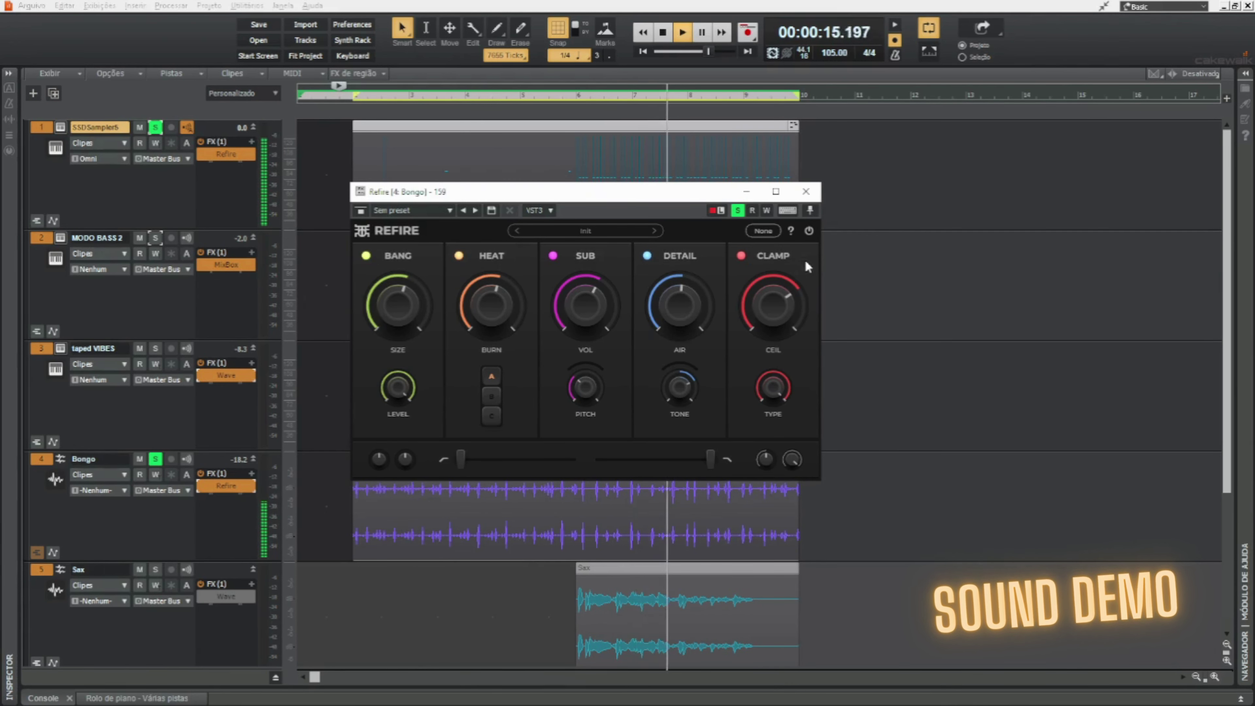
pyautogui.click(808, 232)
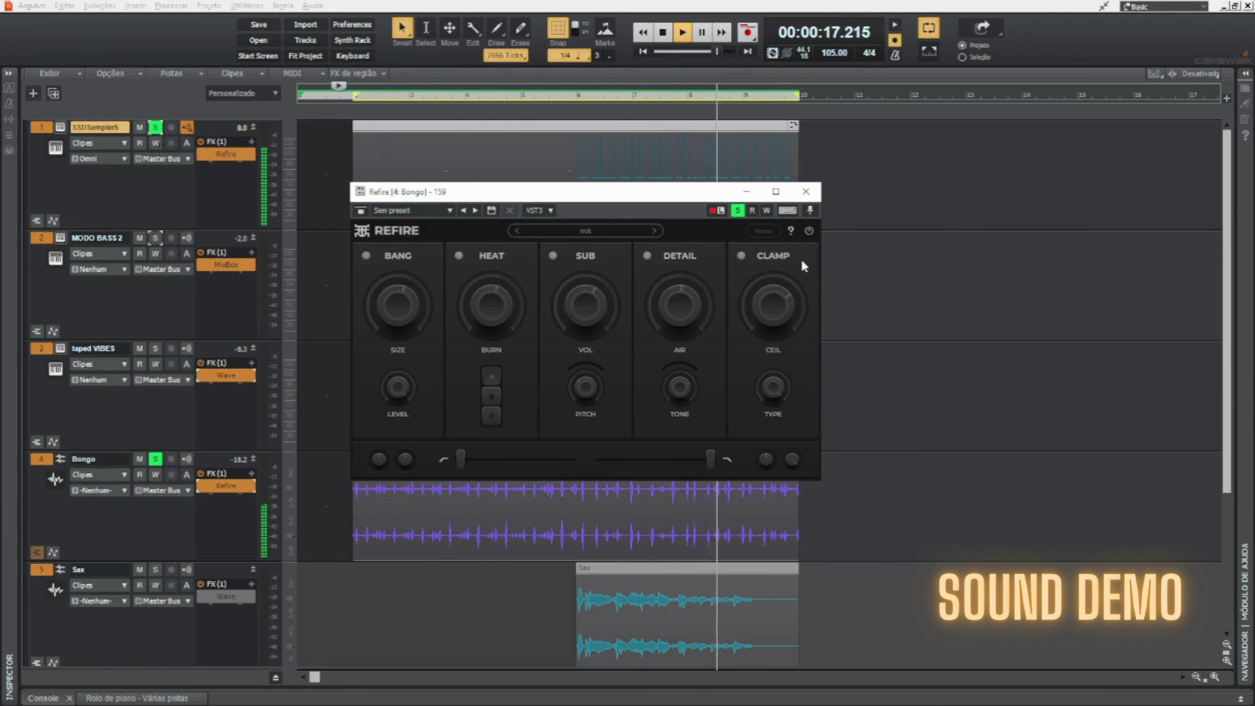
pyautogui.click(808, 231)
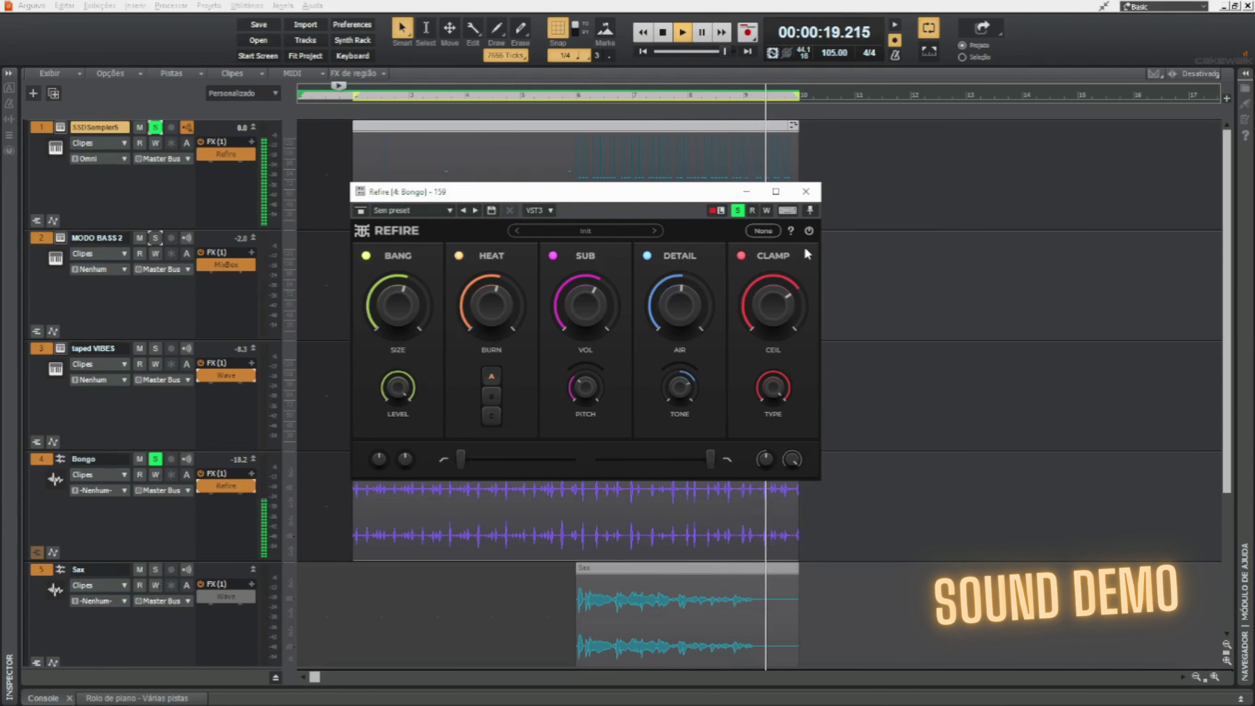
# Add the MODO BASS 2 and taped VIBES tracks to the solo, and open Wave on taped VIBES in an enlarged window.
pyautogui.click(155, 238)
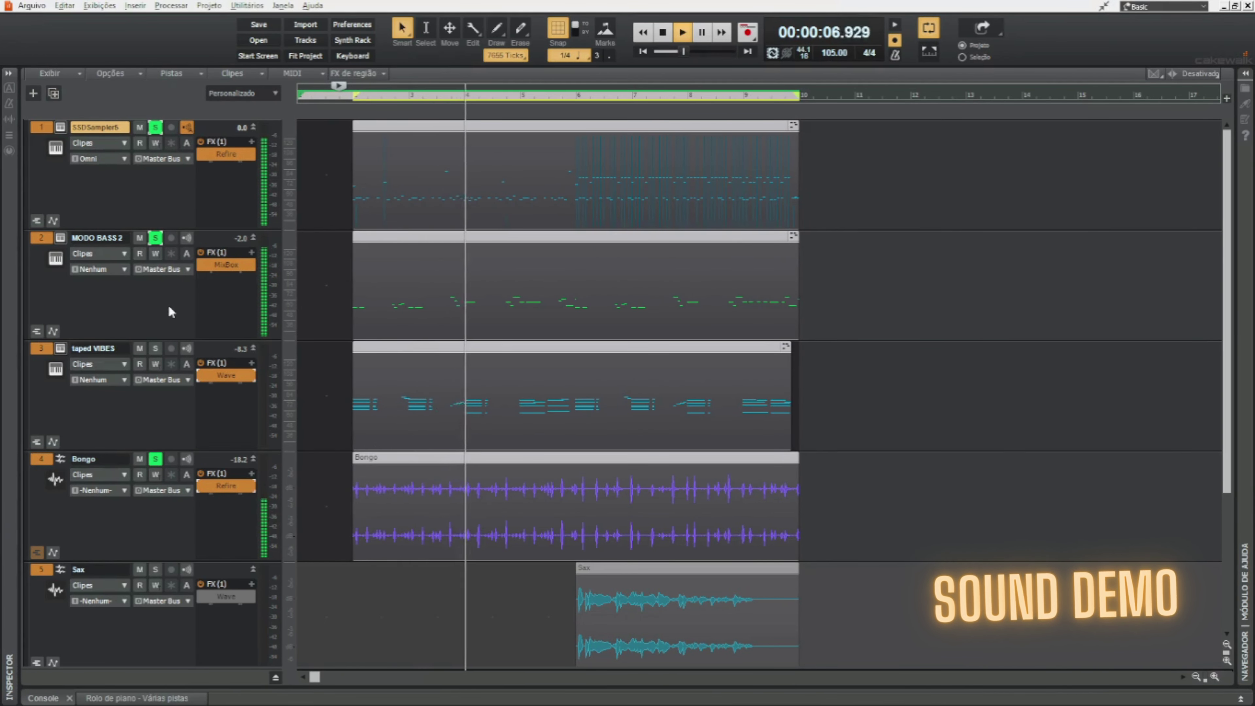
pyautogui.click(154, 348)
pyautogui.doubleClick(221, 377)
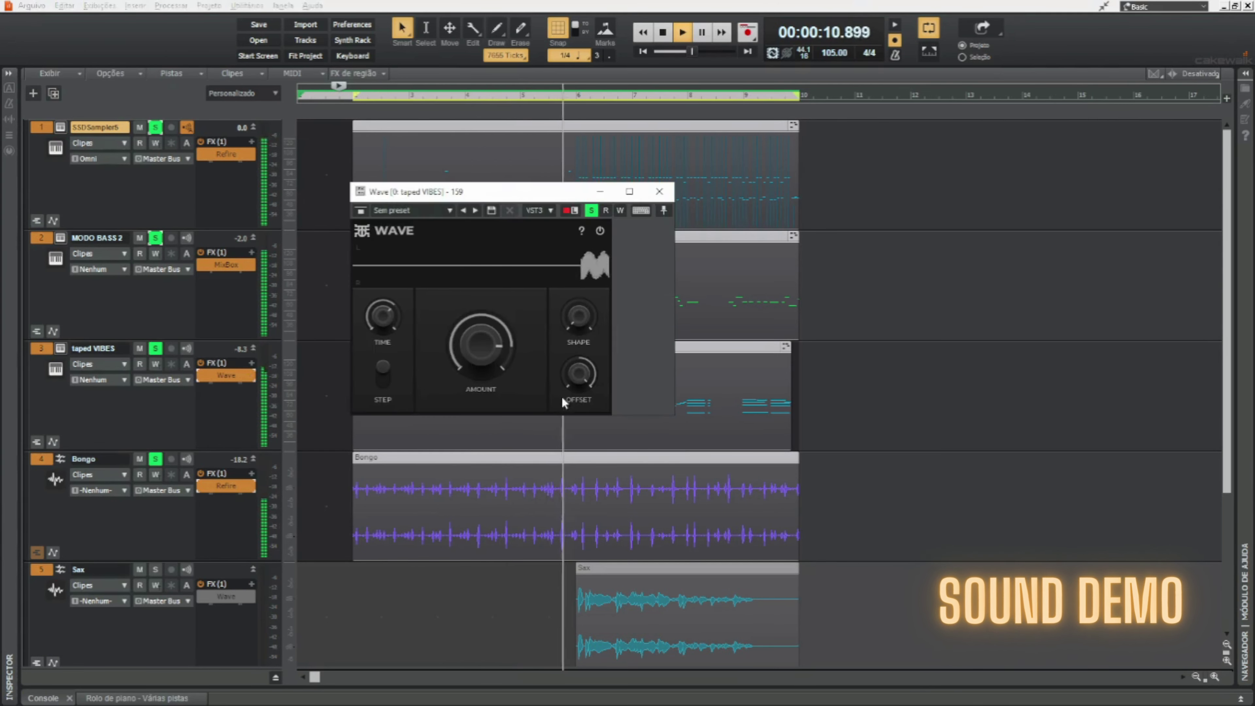
pyautogui.moveTo(605, 407); pyautogui.dragTo(708, 481)
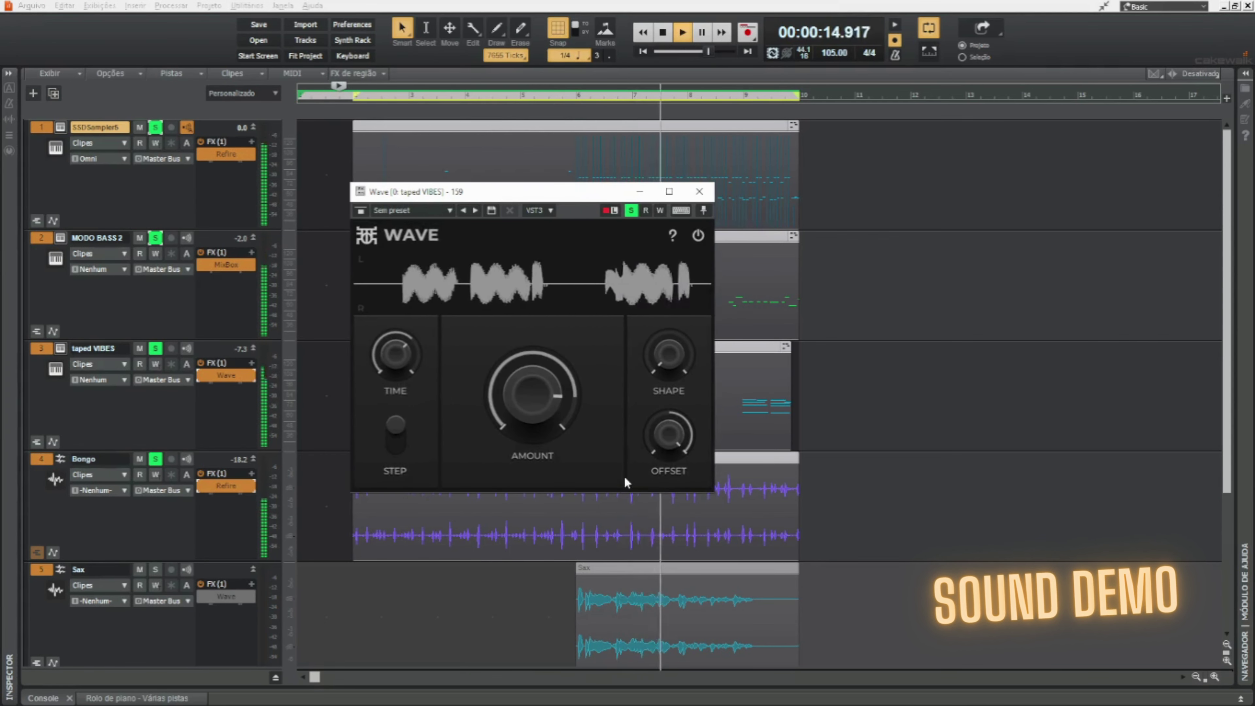
# Set Time to 1/16 in the taped VIBES track's Wave and leave only that track soloed.
pyautogui.moveTo(490, 413)
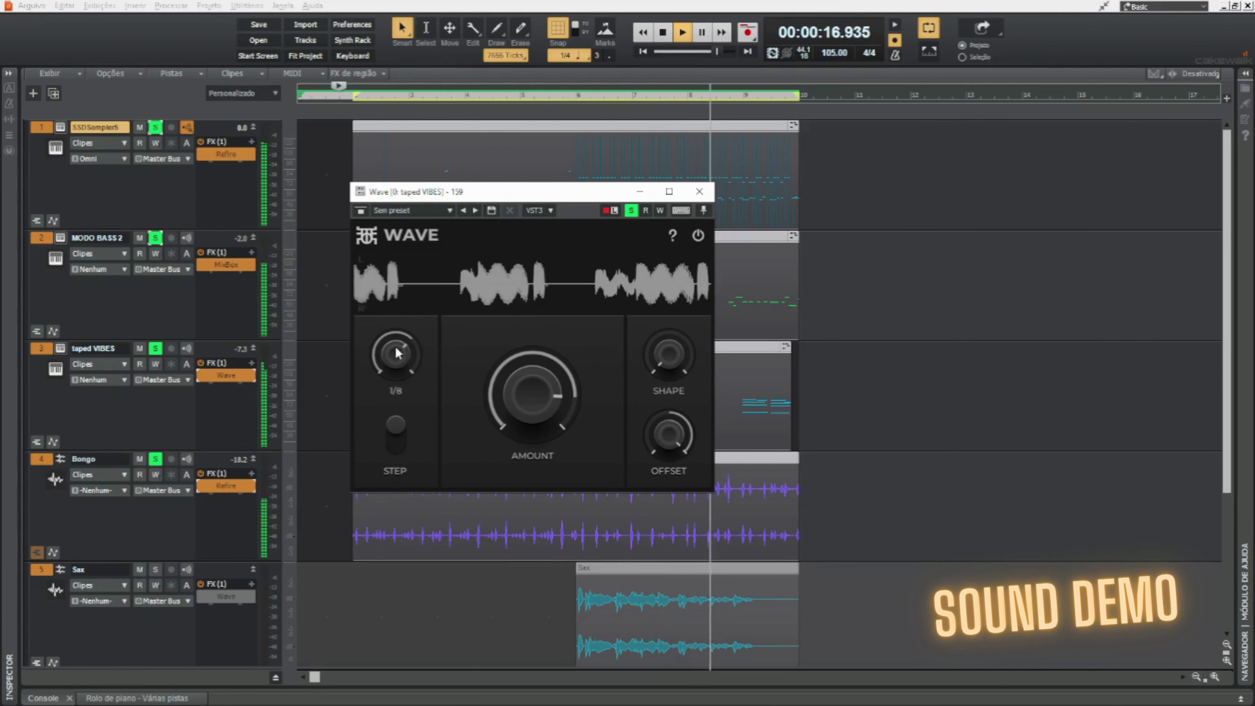
pyautogui.moveTo(404, 364); pyautogui.dragTo(403, 342)
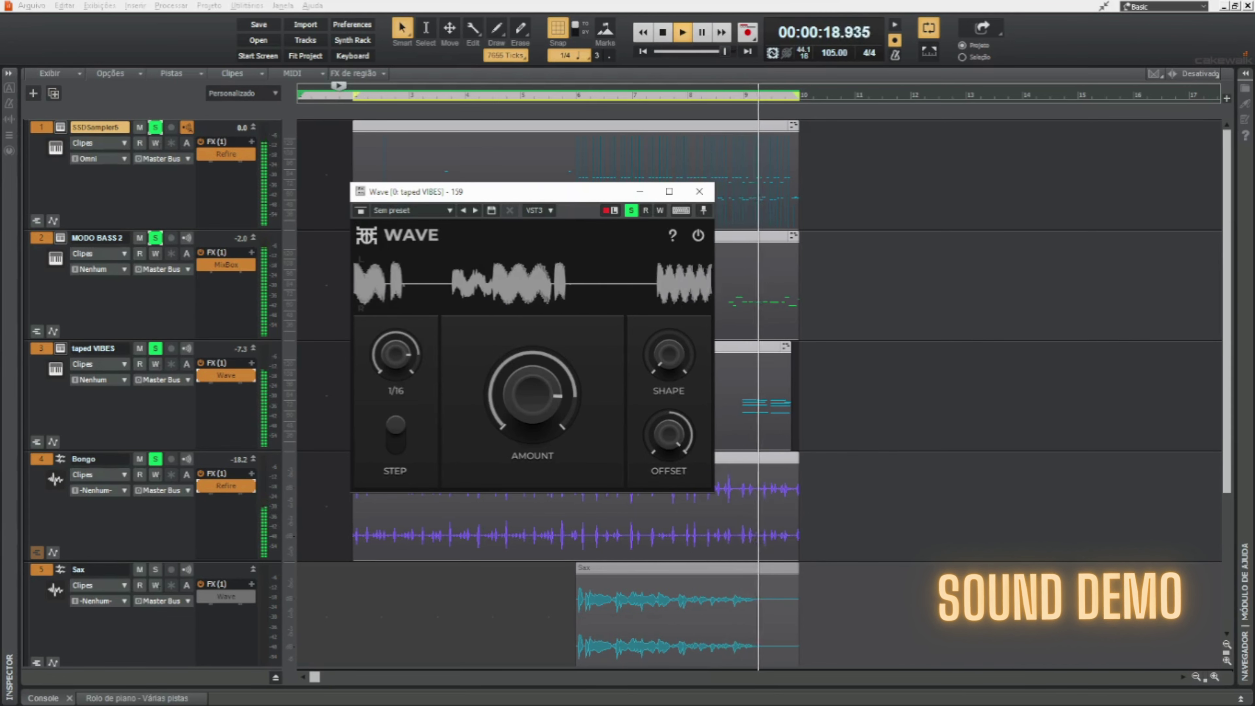
pyautogui.click(155, 348)
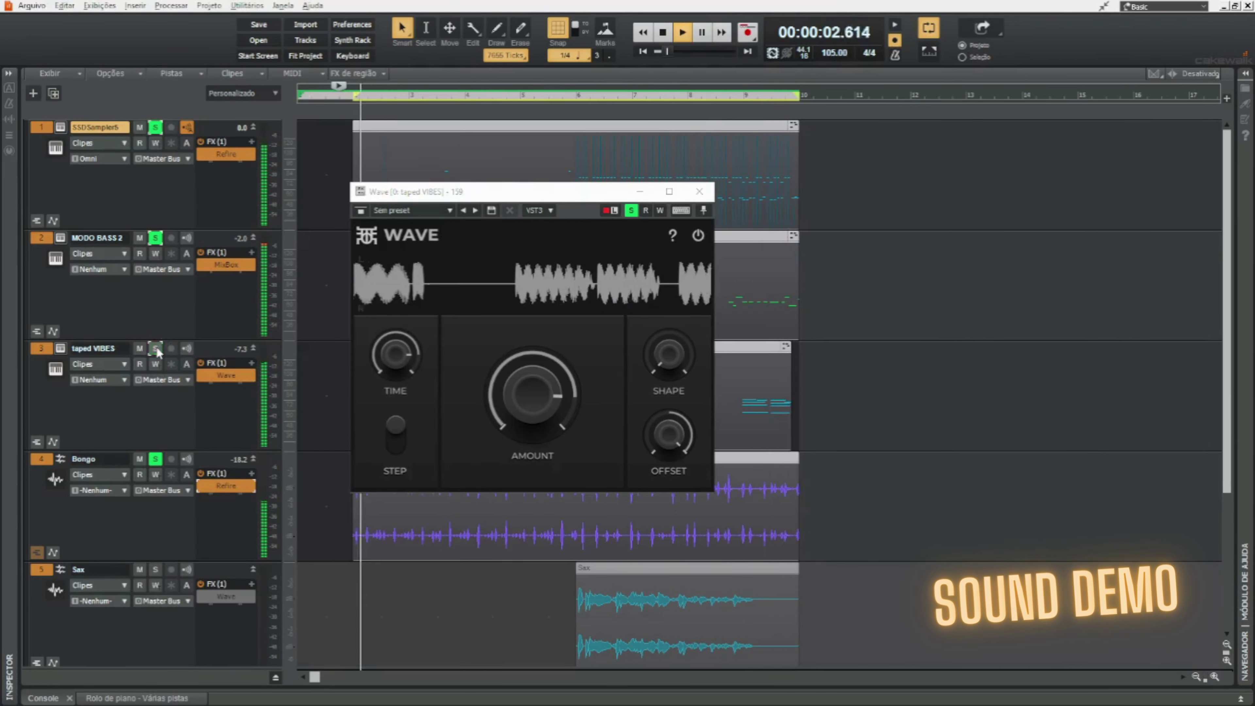
pyautogui.click(156, 238)
pyautogui.click(155, 127)
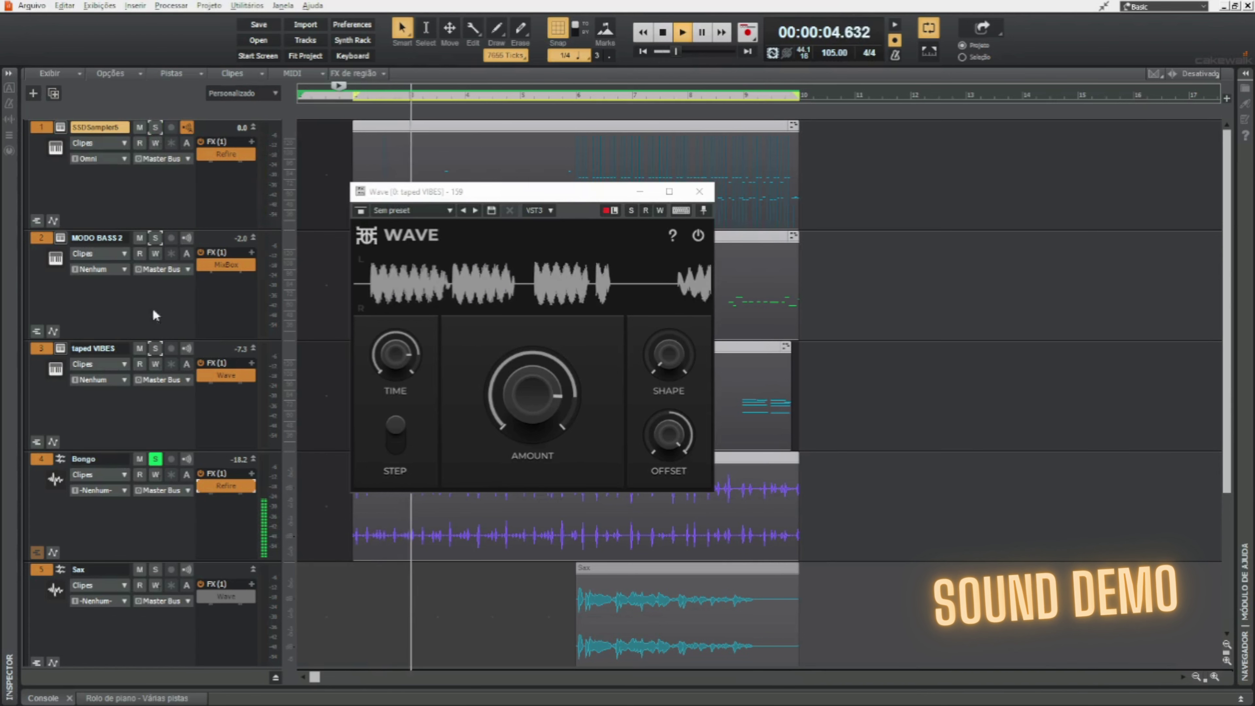
pyautogui.click(155, 348)
pyautogui.click(155, 459)
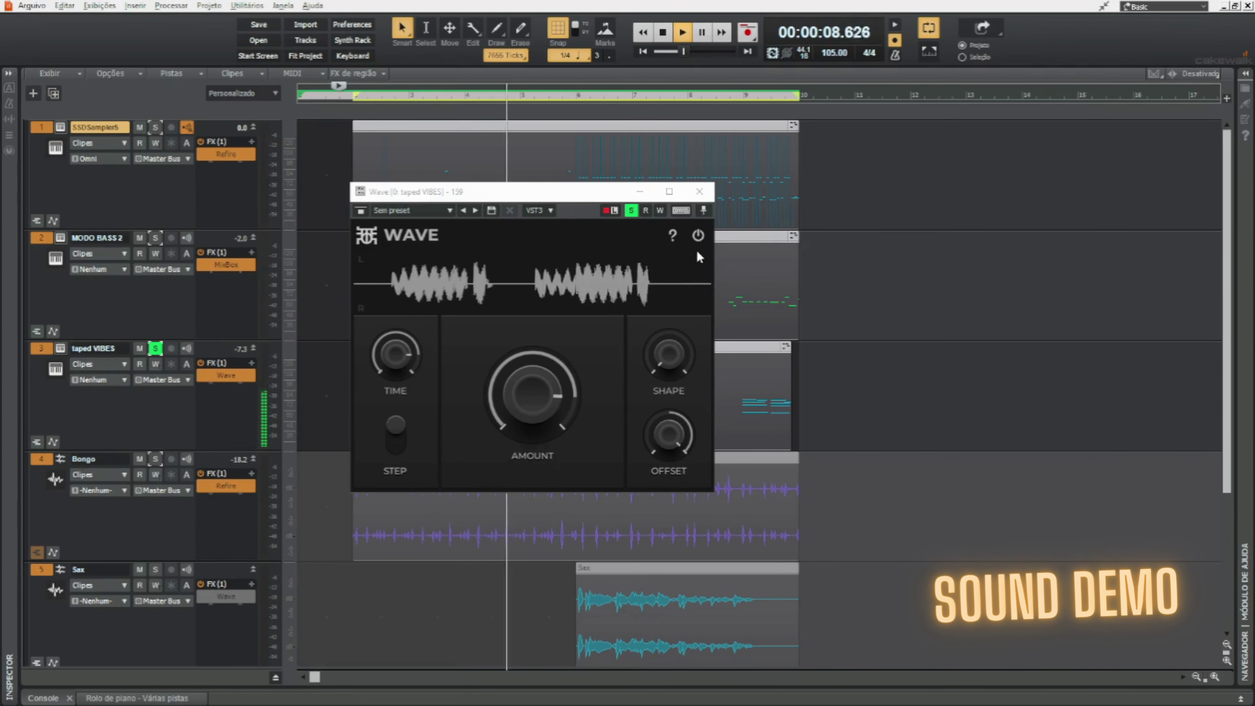
# On the taped VIBES track's Wave, set Shape to the middle, lower Offset and Time, and reduce Amount to slightly above the middle.
pyautogui.moveTo(667, 418)
pyautogui.mouseDown()
pyautogui.moveTo(667, 496)
pyautogui.moveTo(669, 438)
pyautogui.mouseUp()
pyautogui.moveTo(671, 361)
pyautogui.mouseDown()
pyautogui.moveTo(671, 272)
pyautogui.moveTo(665, 374)
pyautogui.moveTo(677, 375)
pyautogui.mouseUp()
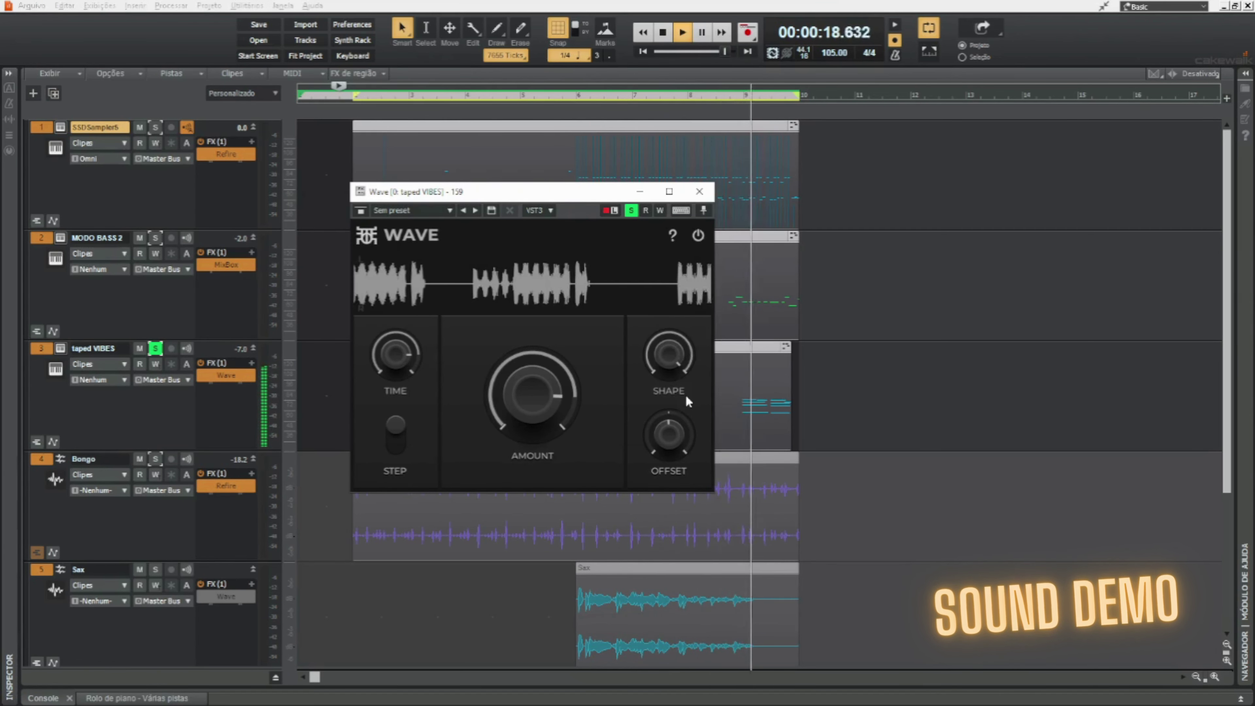
pyautogui.moveTo(672, 430); pyautogui.dragTo(672, 500)
pyautogui.moveTo(682, 378); pyautogui.dragTo(682, 395)
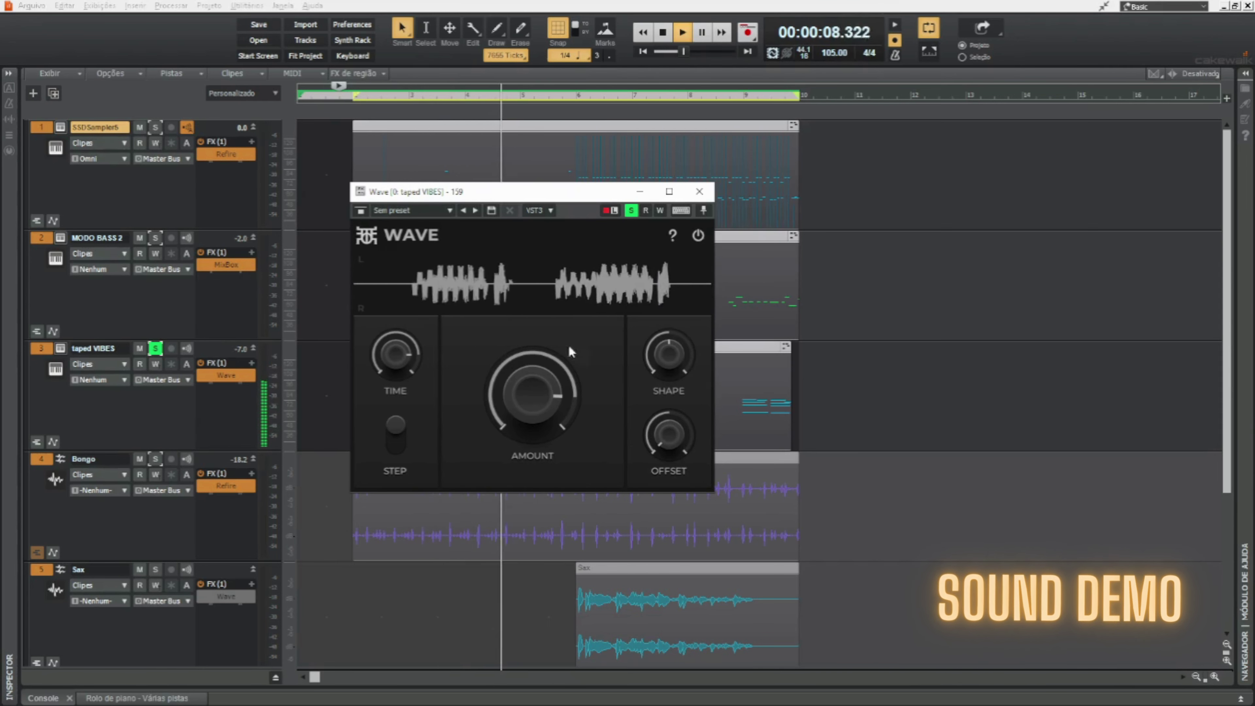
pyautogui.moveTo(401, 355); pyautogui.dragTo(429, 374)
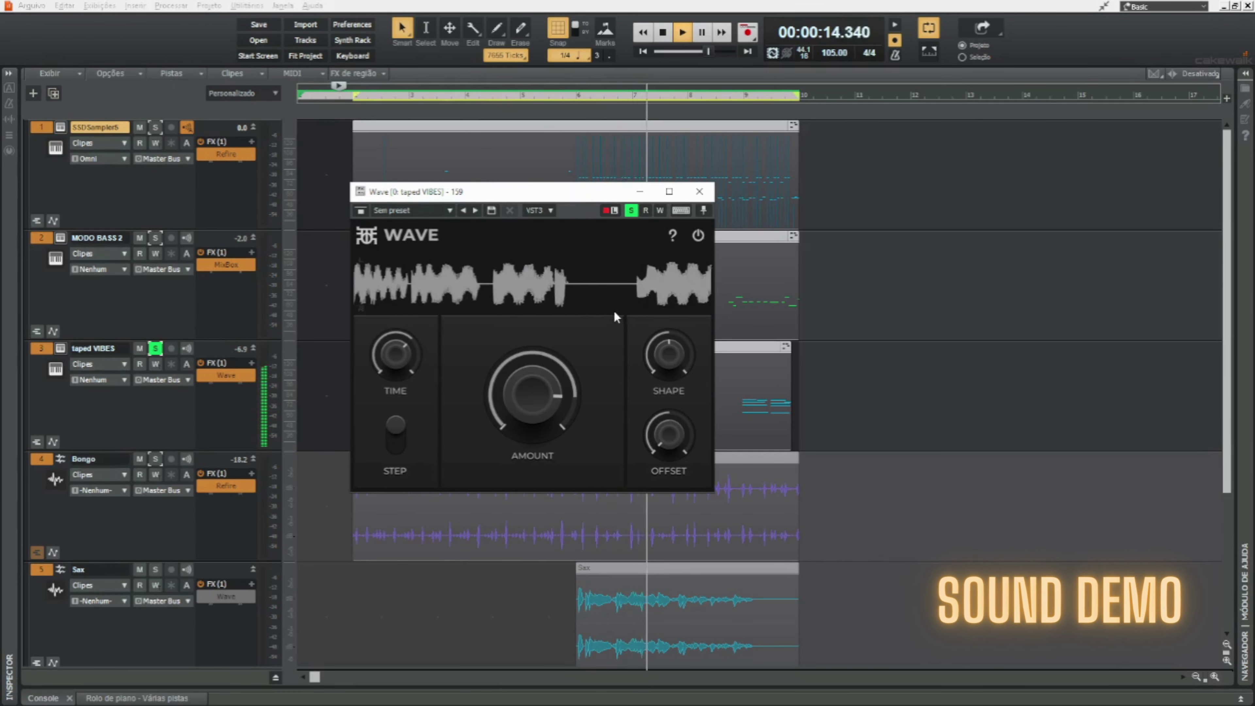
pyautogui.moveTo(550, 388); pyautogui.dragTo(551, 430)
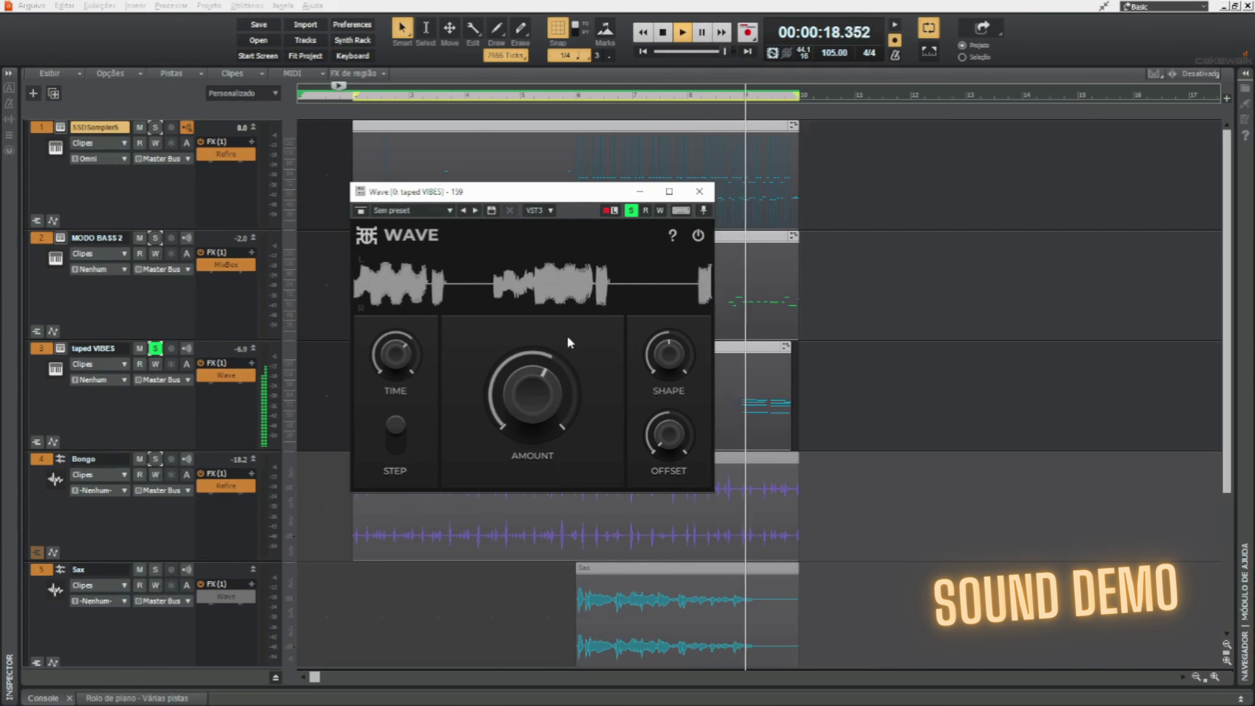
# Solo the Sax track instead of taped VIBES and open its Wave plugin in an enlarged window.
pyautogui.click(631, 210)
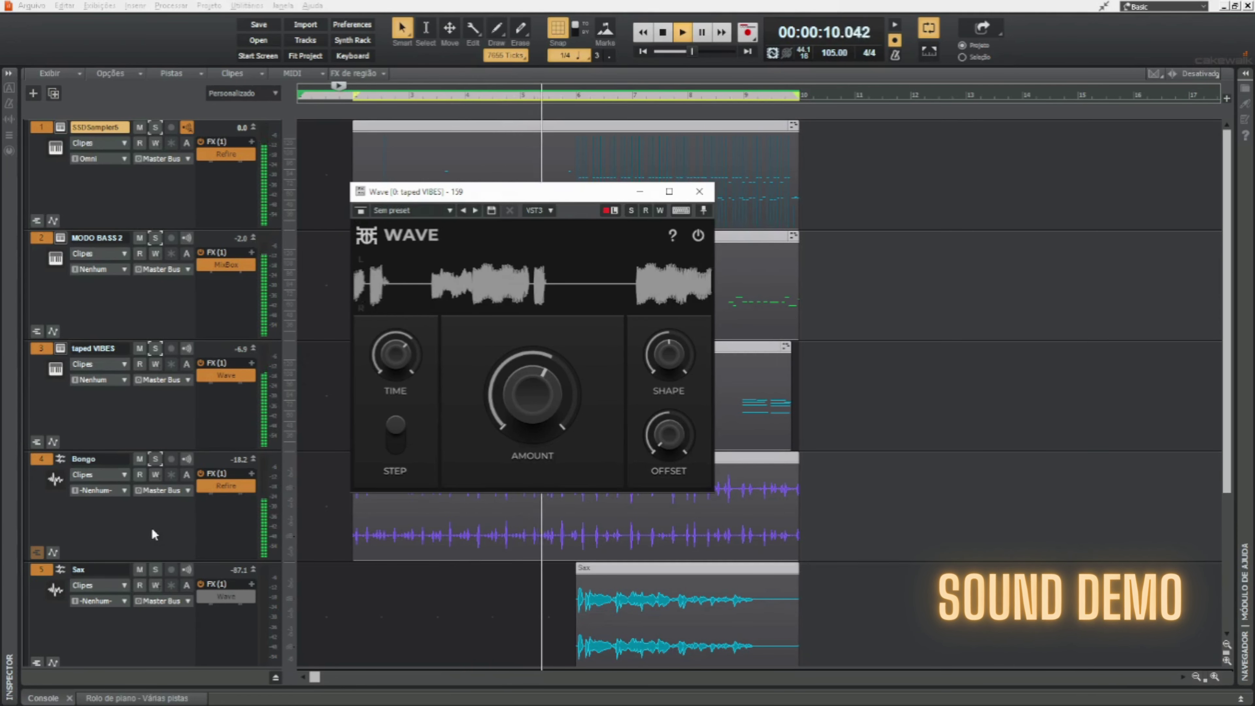
pyautogui.click(155, 569)
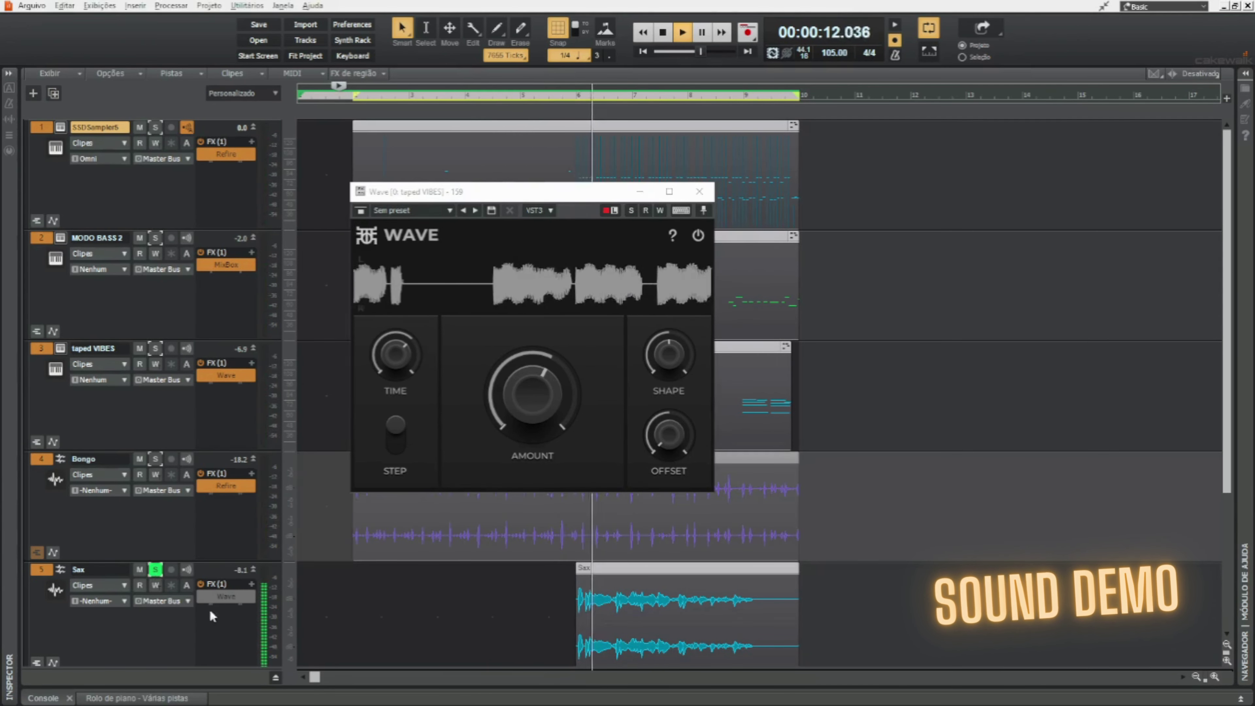
pyautogui.doubleClick(219, 594)
pyautogui.moveTo(595, 404); pyautogui.dragTo(675, 464)
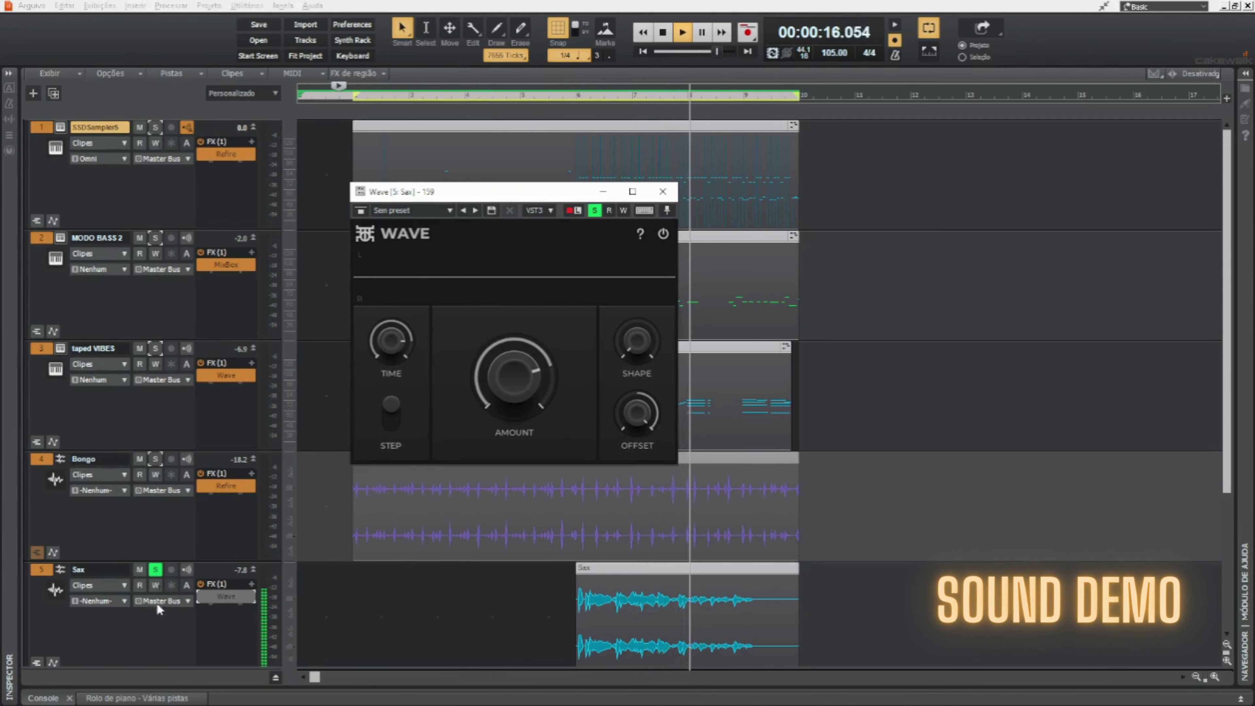
# Enable the Wave insert on the Sax track and restart playback from measure 6.
pyautogui.click(213, 596)
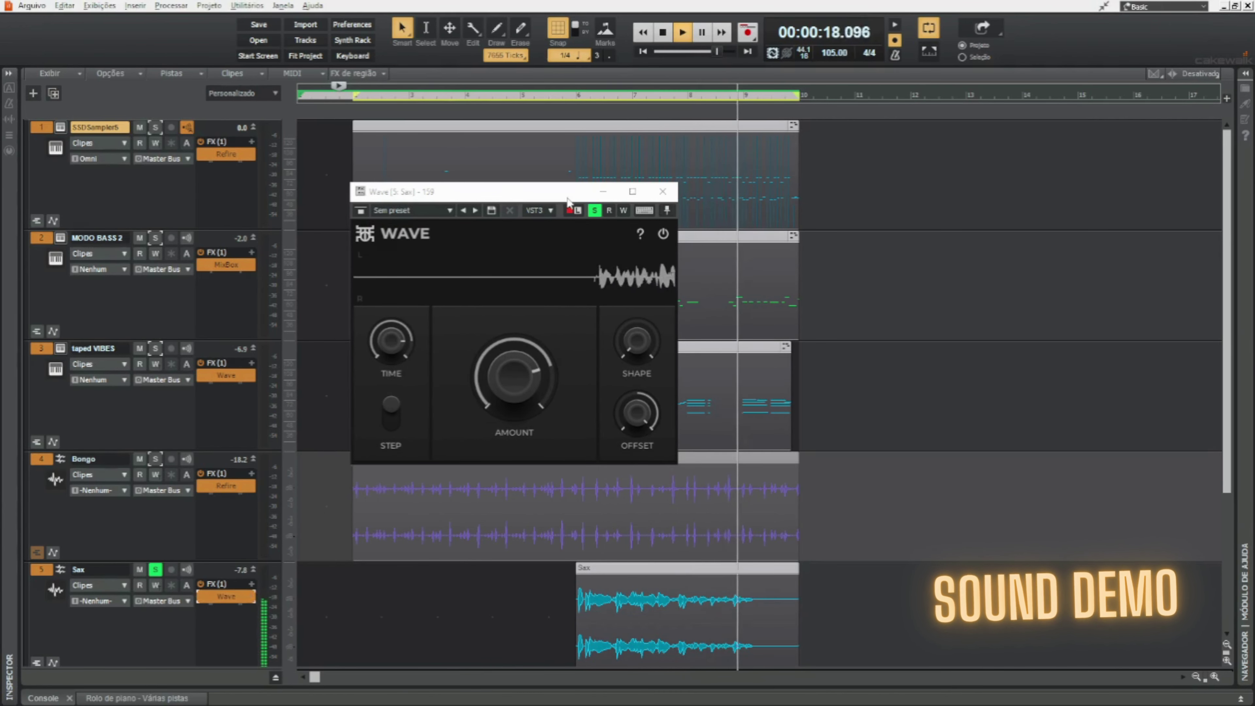
pyautogui.press('space')
pyautogui.click(577, 97)
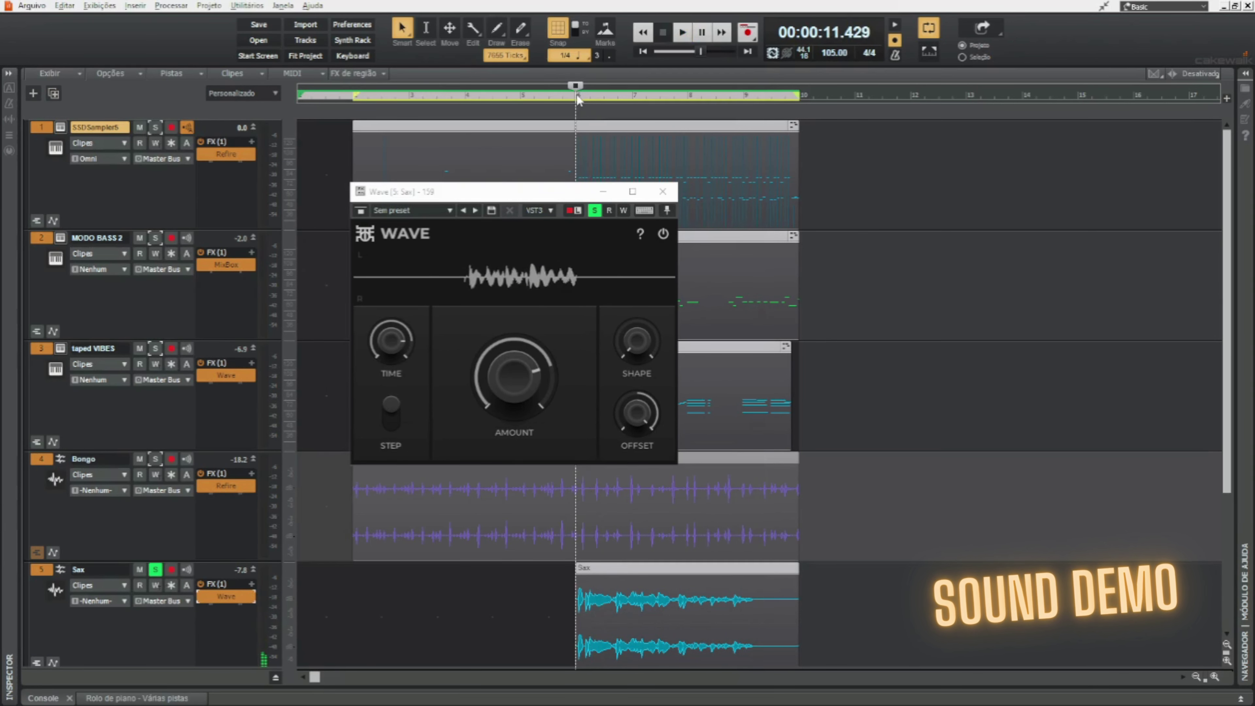
pyautogui.press('space')
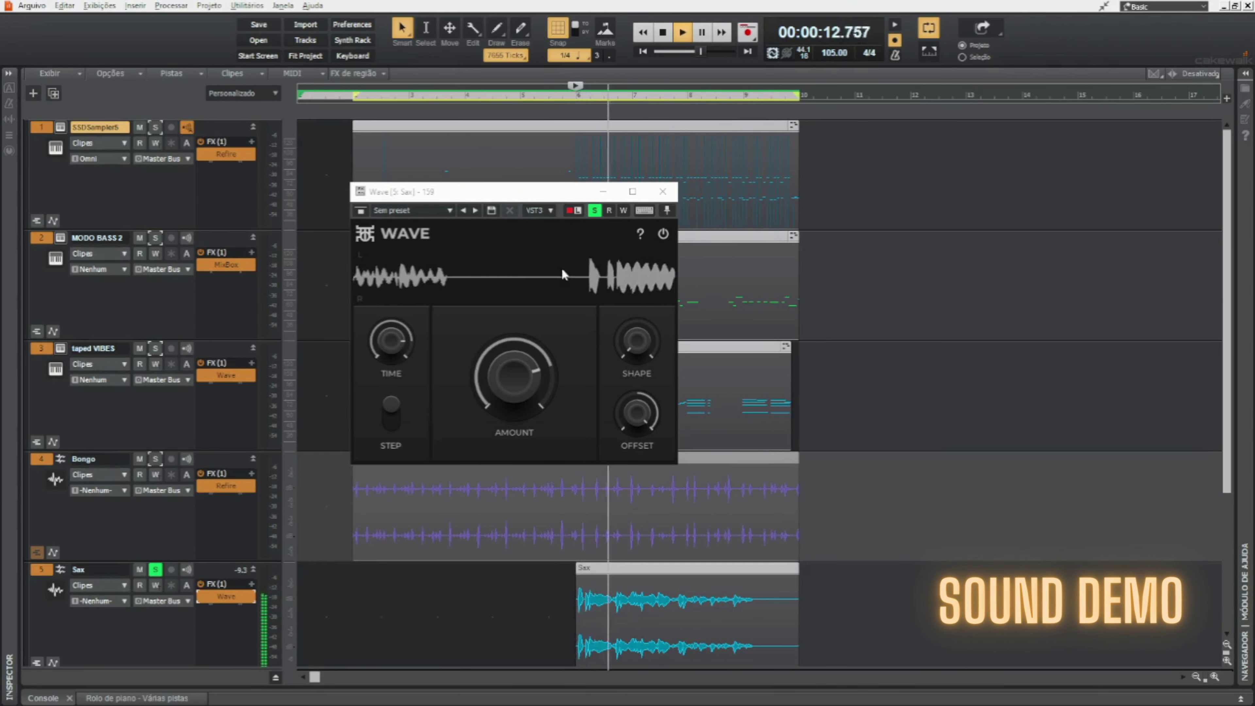
# Raise Shape to the middle and lower Amount and Offset on the Sax track's Wave, replaying the sax from measure 6.
pyautogui.moveTo(637, 341); pyautogui.dragTo(637, 283)
pyautogui.moveTo(515, 377); pyautogui.dragTo(514, 424)
pyautogui.press('space')
pyautogui.press('space')
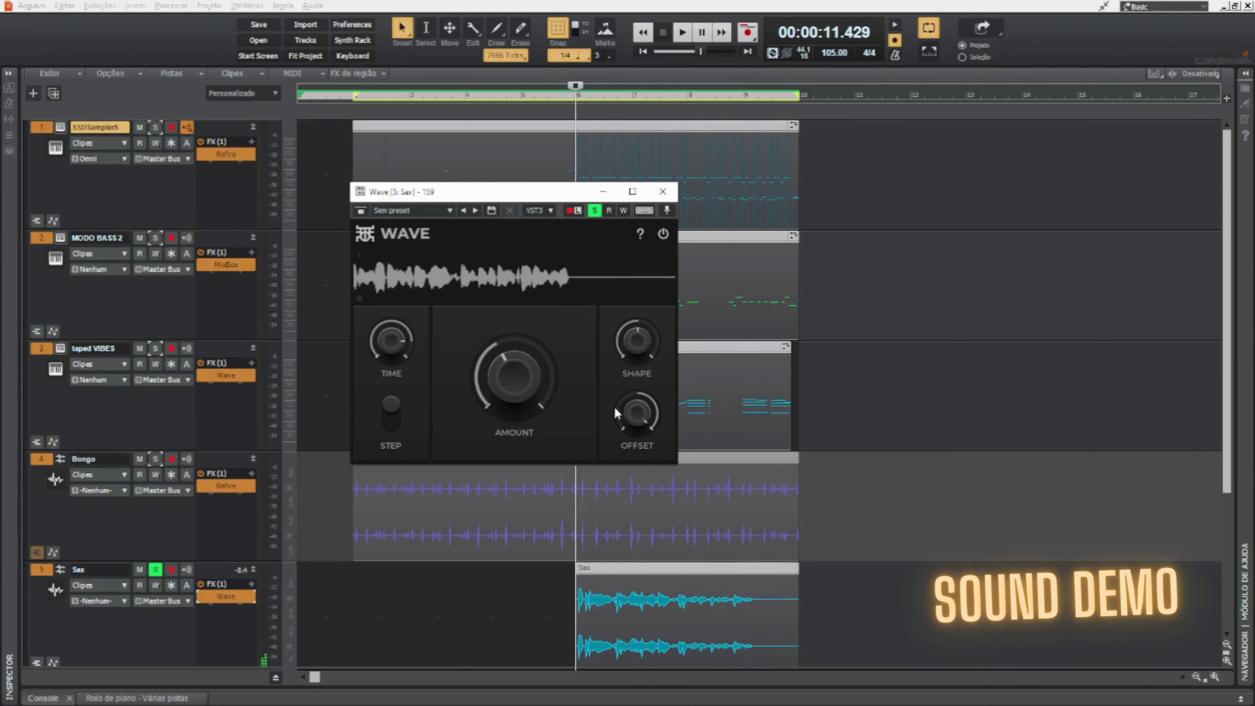
pyautogui.moveTo(627, 420)
pyautogui.moveTo(637, 413)
pyautogui.mouseDown()
pyautogui.moveTo(637, 438)
pyautogui.moveTo(637, 427)
pyautogui.mouseUp()
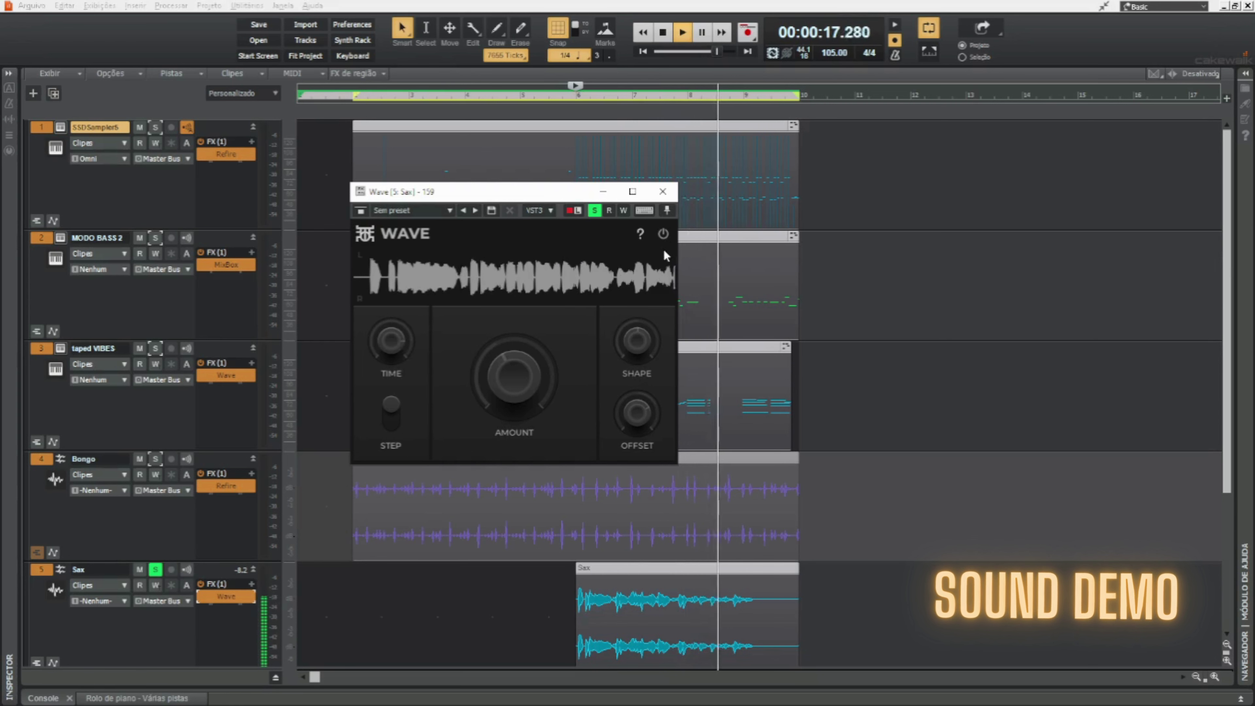
# Replay the sax from measure 6 to compare it with Wave bypassed and re-enabled.
pyautogui.press('space')
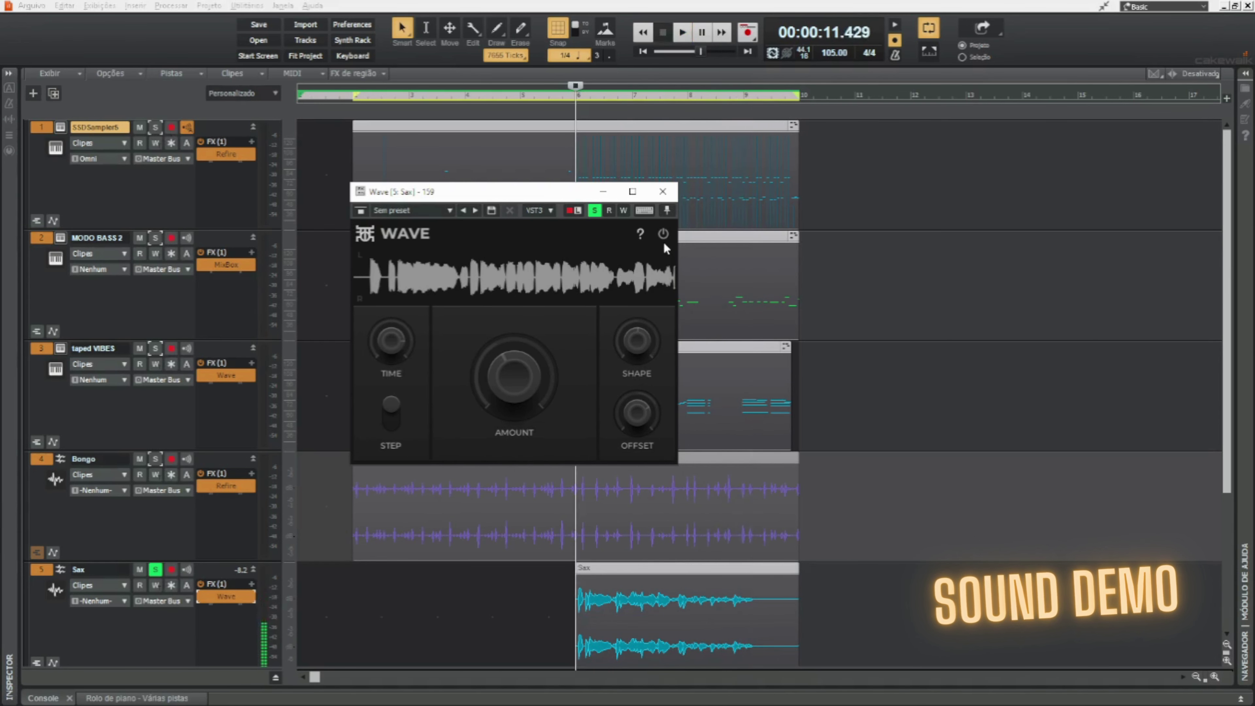
pyautogui.press('space')
pyautogui.click(664, 234)
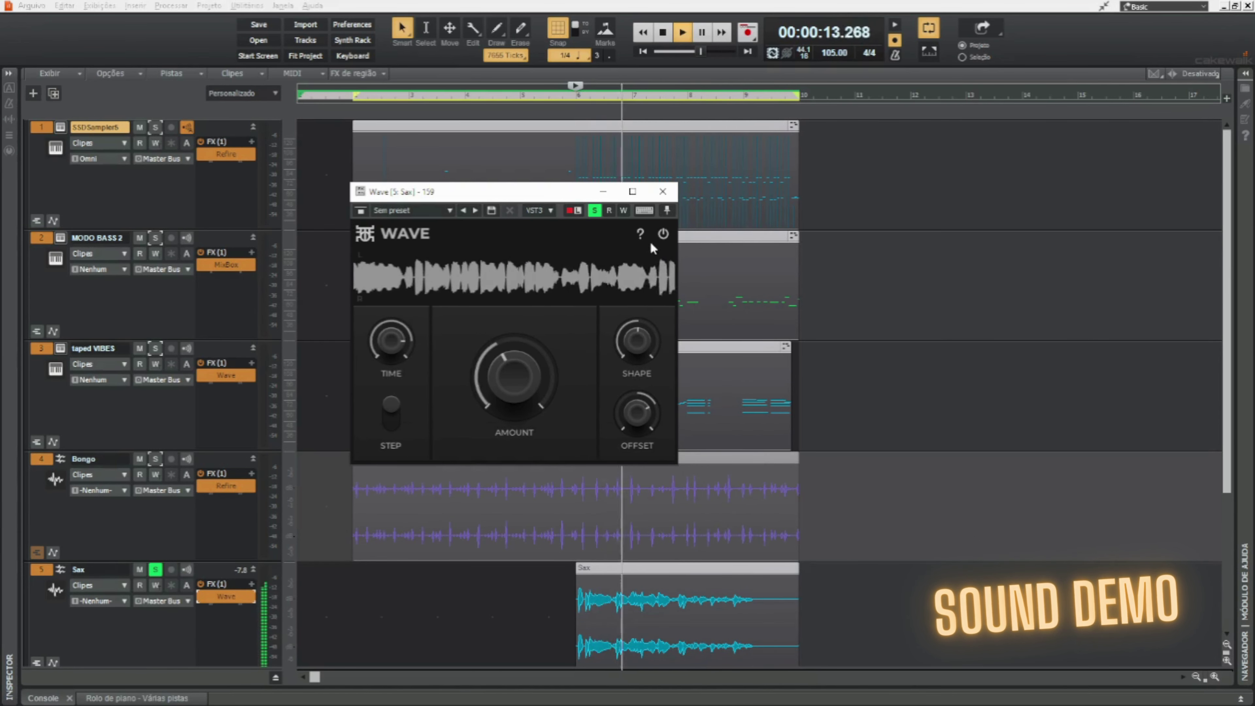
# Clear the Sax track's solo and set the Mix of the SSDSampler5 track's Refire to 75%.
pyautogui.click(594, 212)
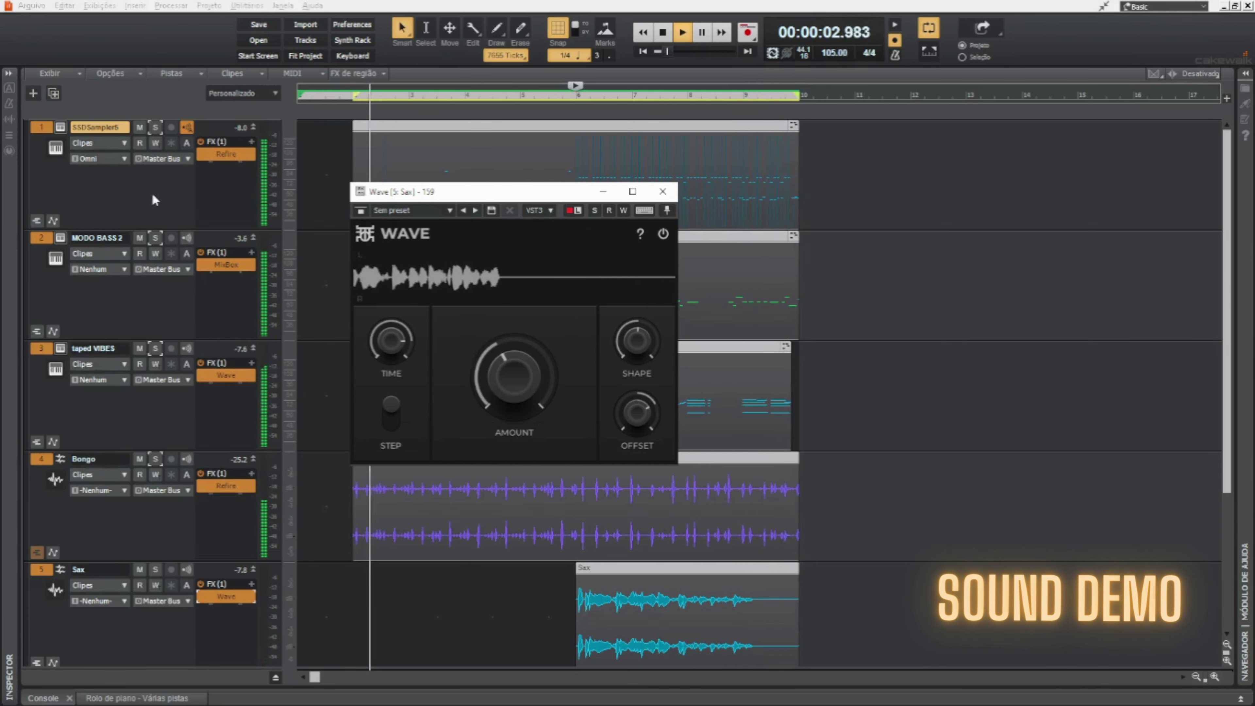
pyautogui.doubleClick(226, 155)
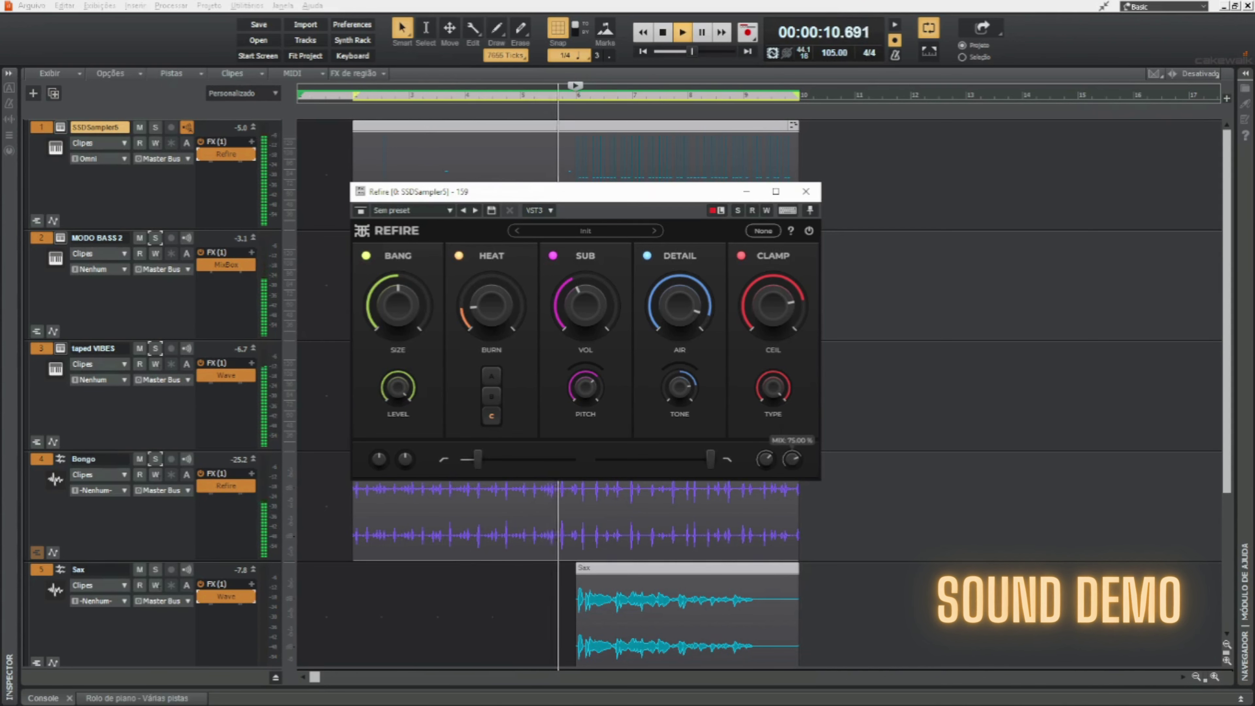
pyautogui.moveTo(791, 459); pyautogui.dragTo(792, 460)
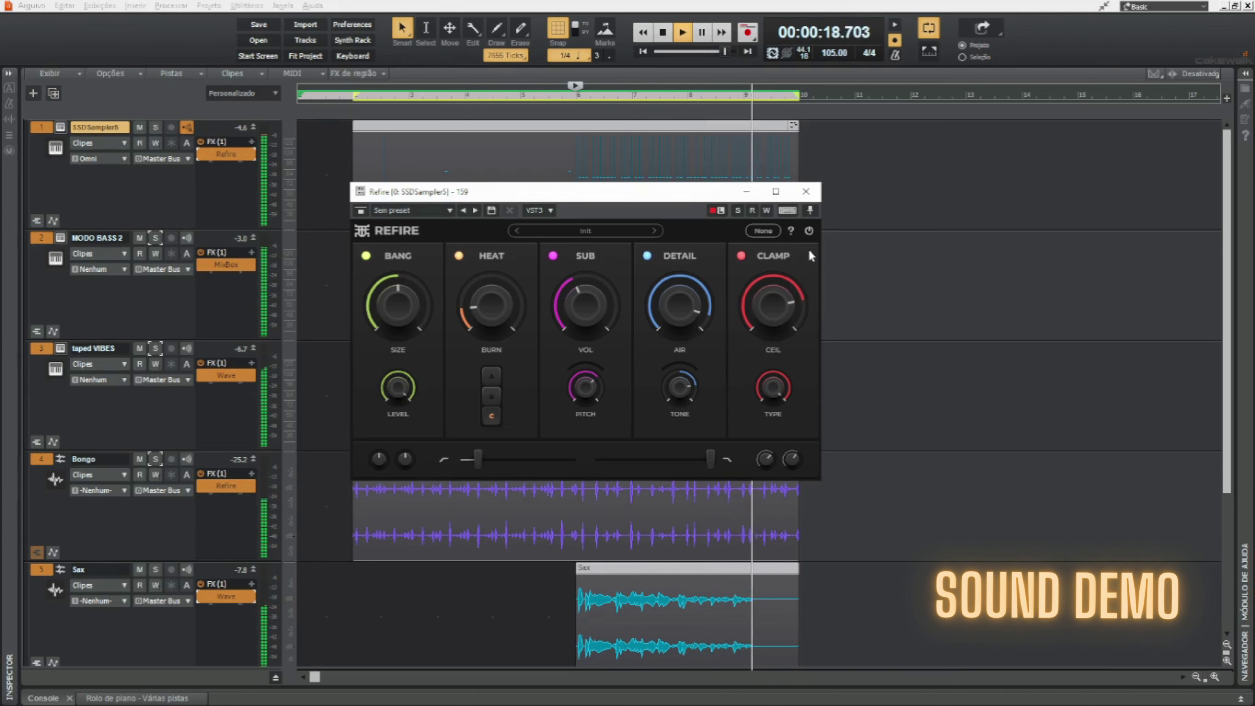
# Compare the full mix with the SSDSampler5 track's Refire bypassed and re-enabled, and raise its Detail tone while lowering Air to the middle.
pyautogui.click(809, 231)
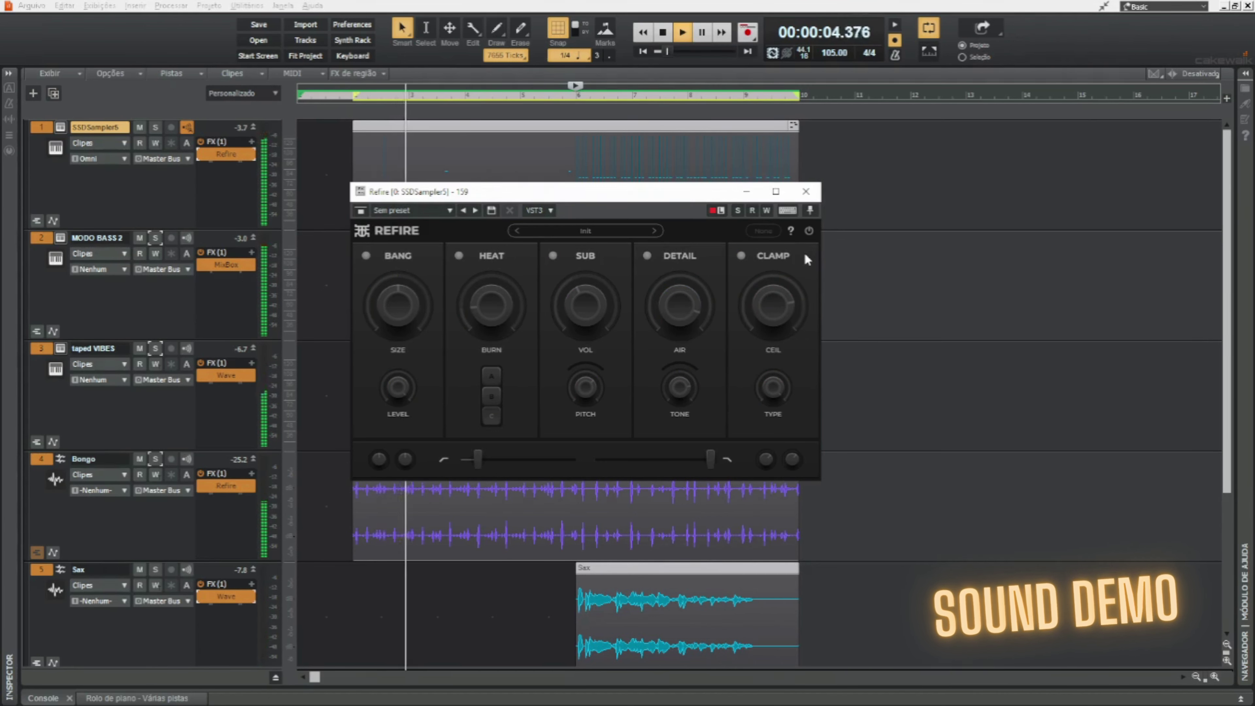
pyautogui.click(808, 231)
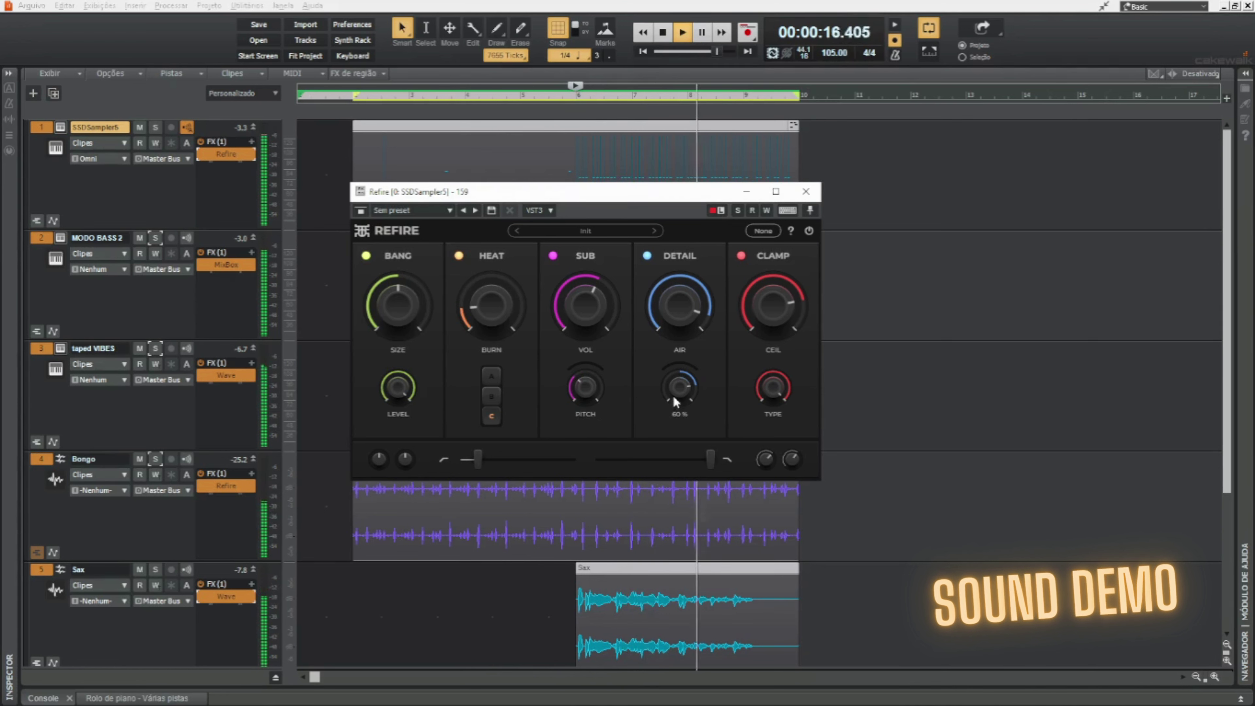
pyautogui.moveTo(674, 398); pyautogui.dragTo(674, 375)
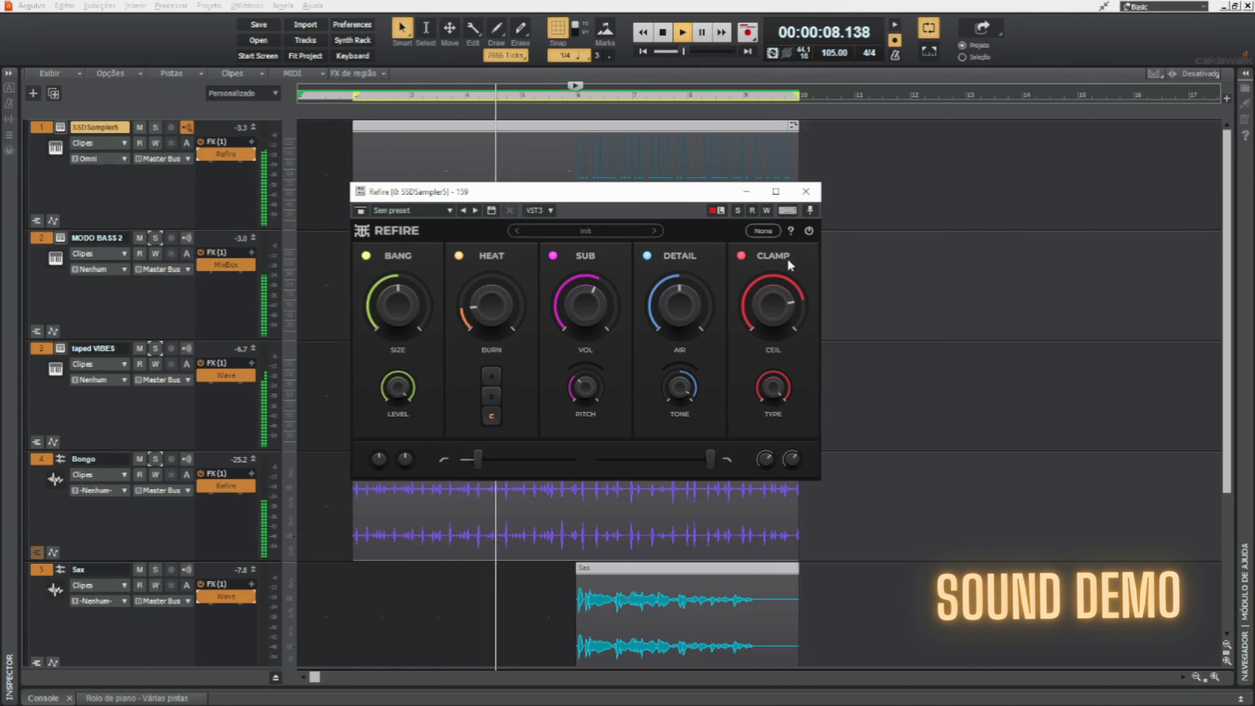
# Audition the mix with the SSDSampler5 track's Refire off and on, set its Clamp ceiling to 0.0 dB and readjust the Detail Tone.
pyautogui.click(808, 232)
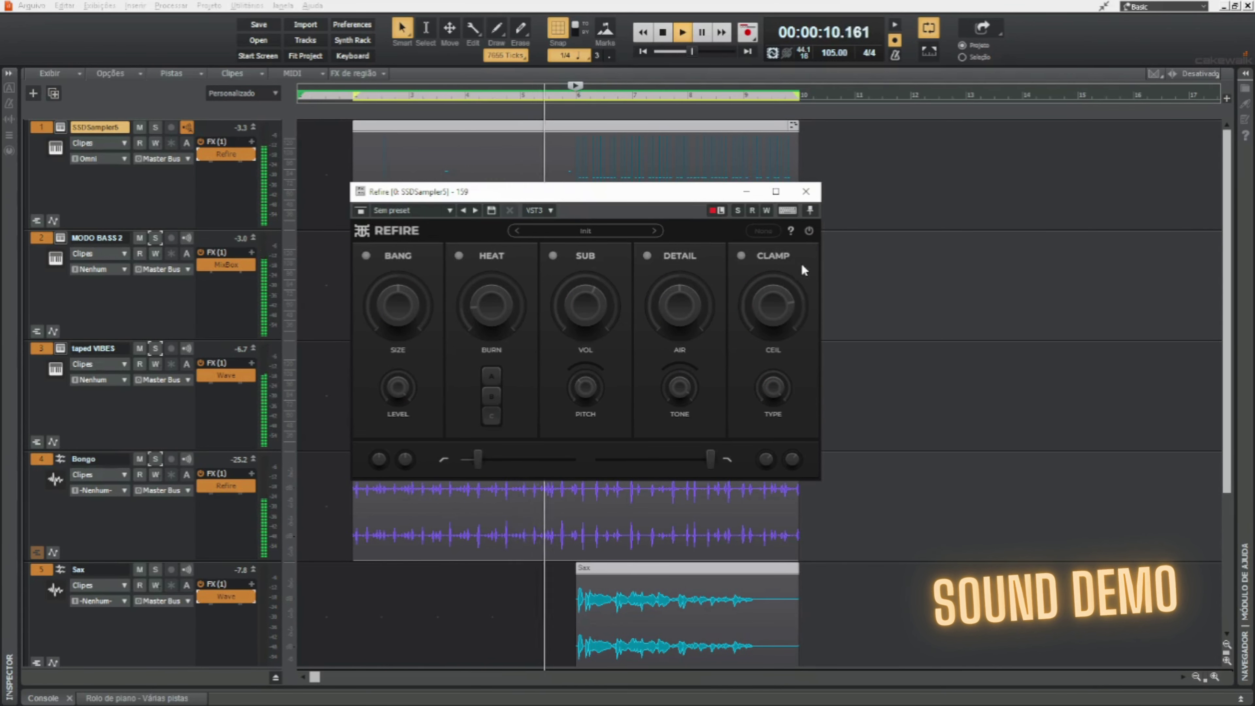
pyautogui.click(809, 231)
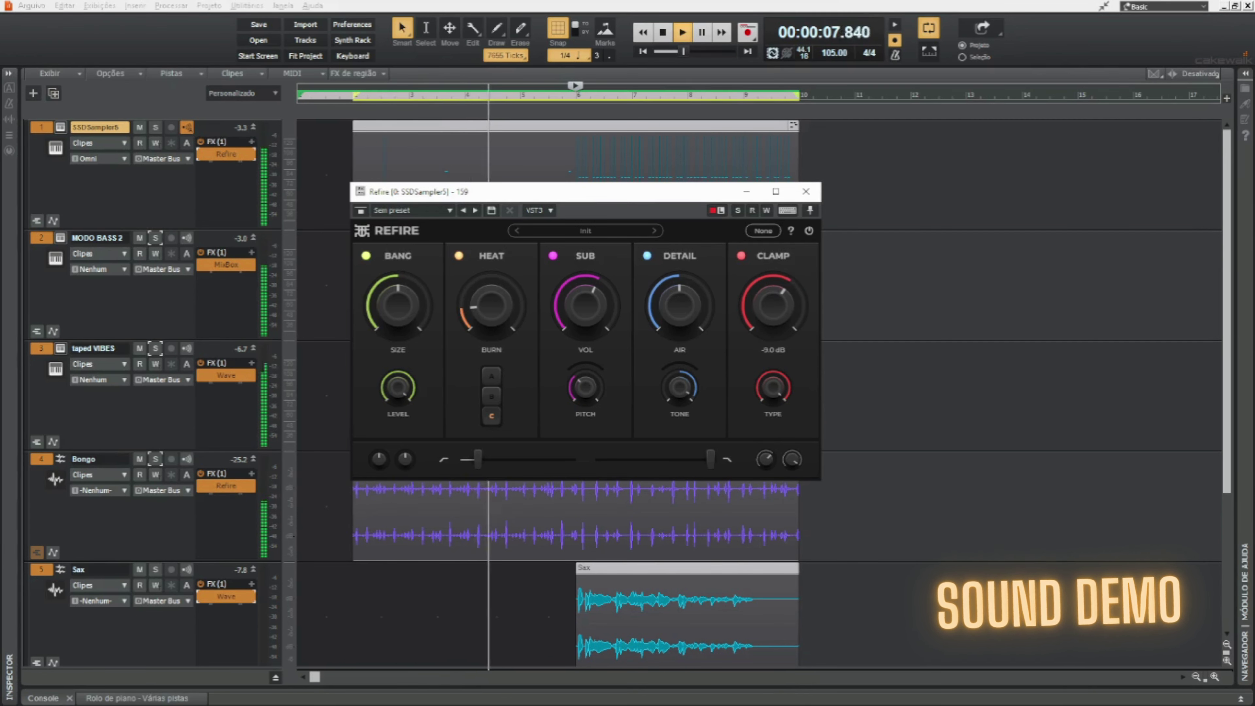
pyautogui.moveTo(689, 391)
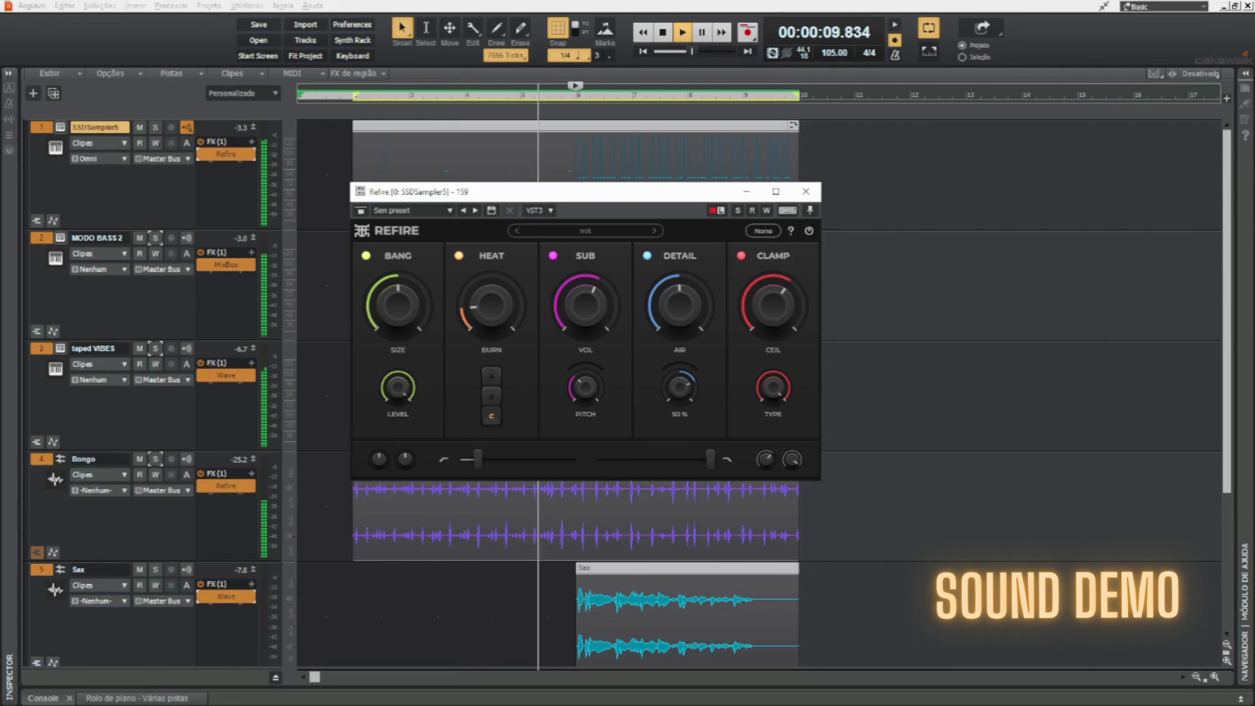
pyautogui.moveTo(680, 386); pyautogui.dragTo(680, 376)
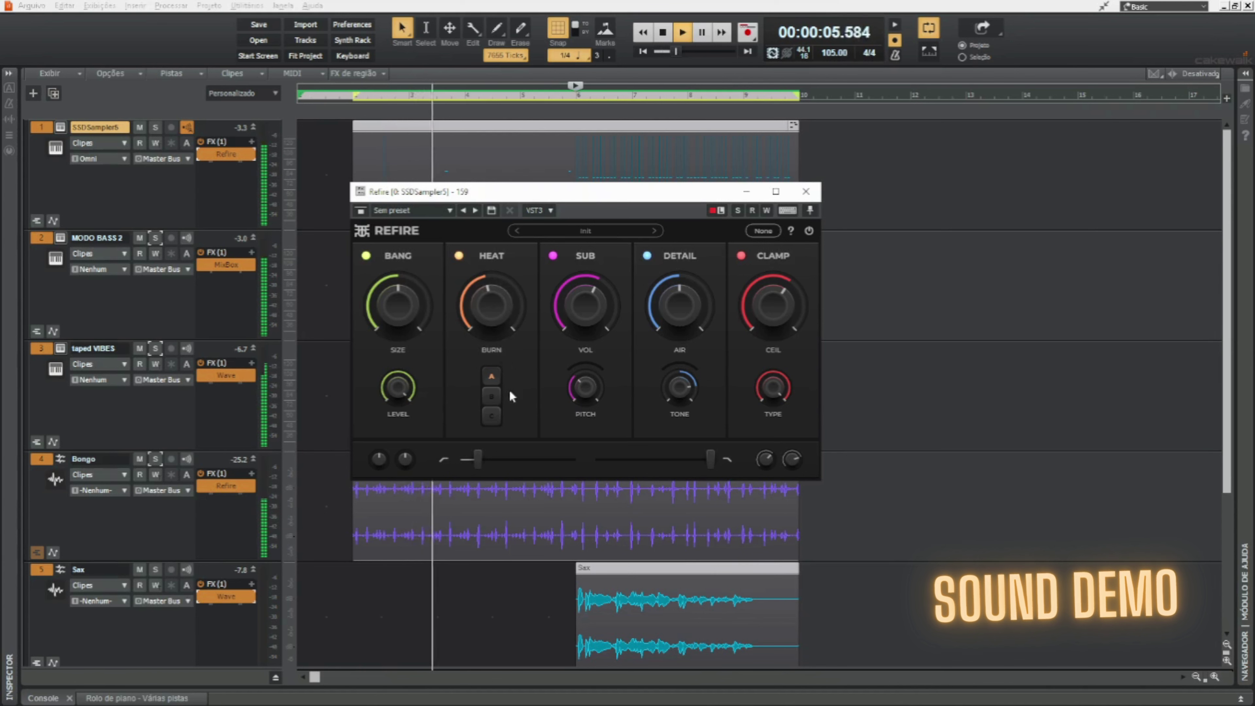
# Audition Heat modes B and C on the SSDSampler5 track's Refire, keep C, and lower Burn to about a fifth.
pyautogui.click(491, 397)
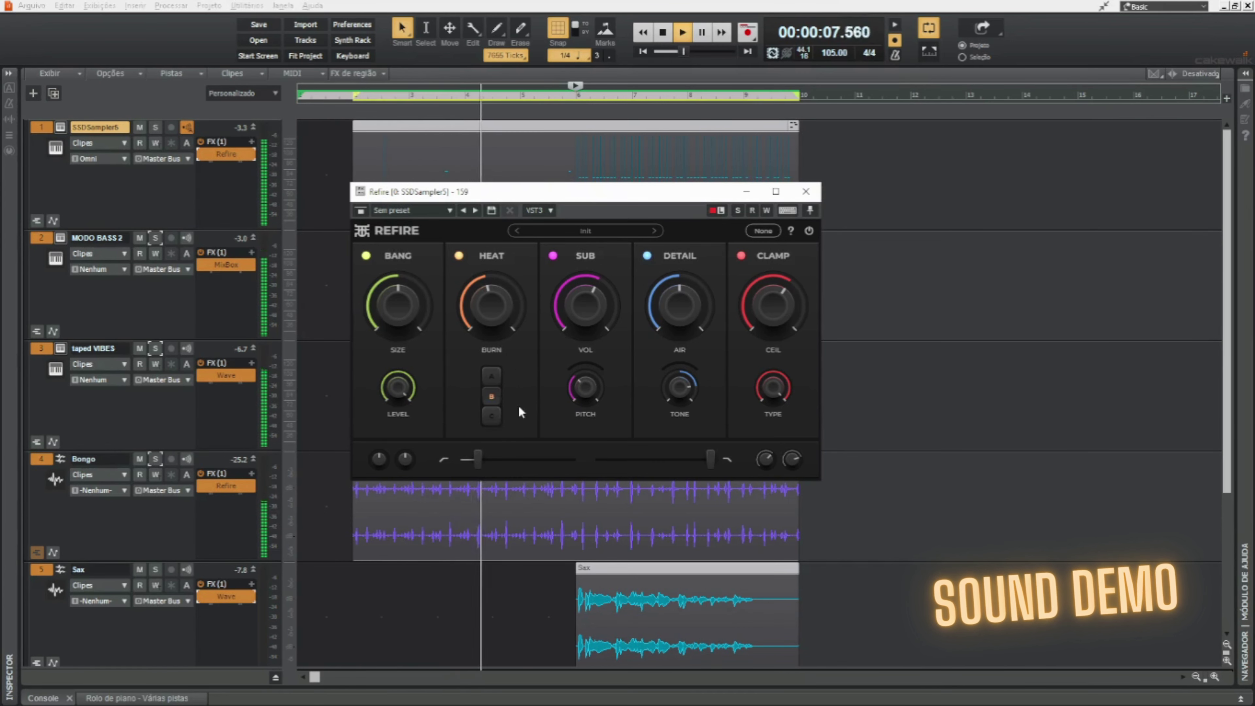
pyautogui.click(497, 414)
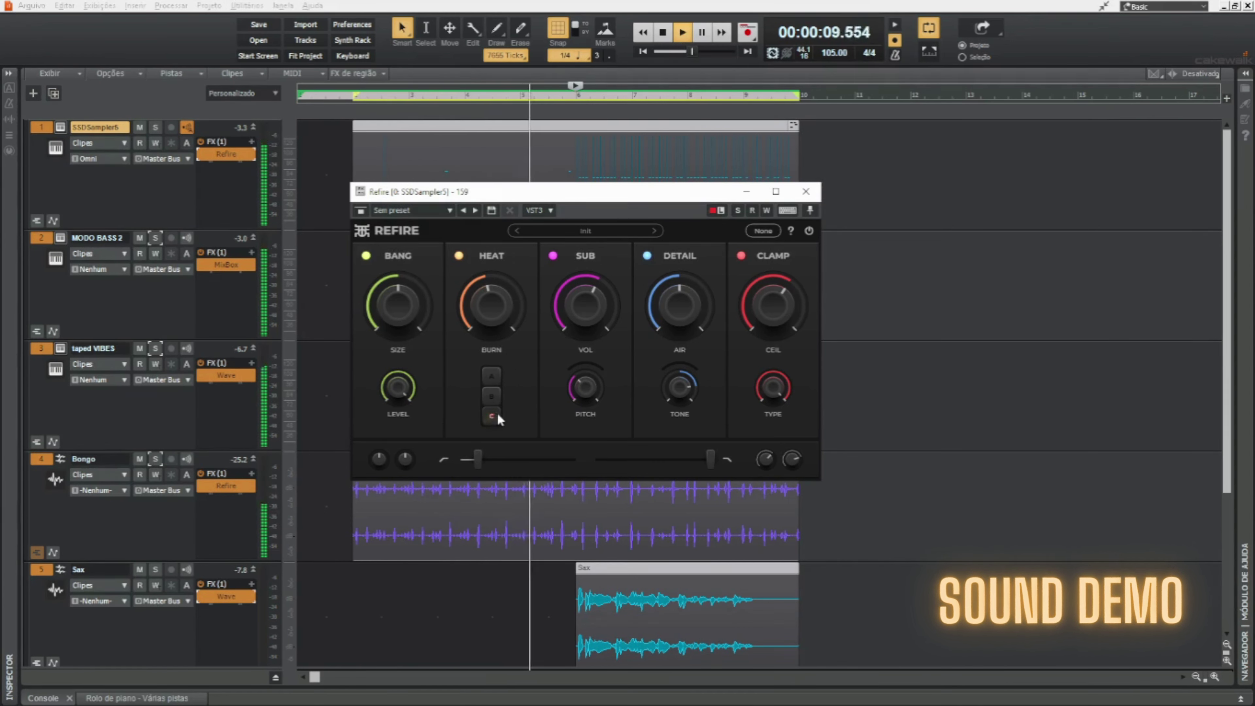
pyautogui.moveTo(498, 312); pyautogui.dragTo(498, 326)
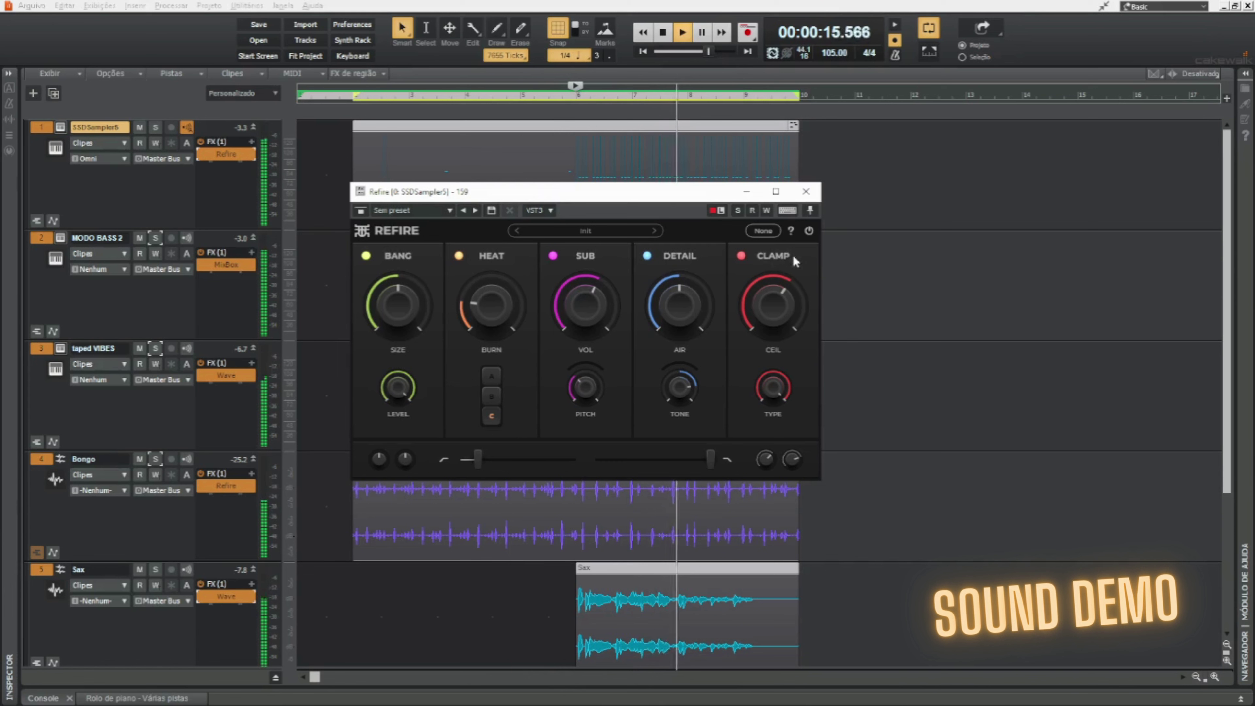
# Compare the mix with the SSDSampler5 track's whole Refire off and on, and with only its Heat section off and on.
pyautogui.click(808, 231)
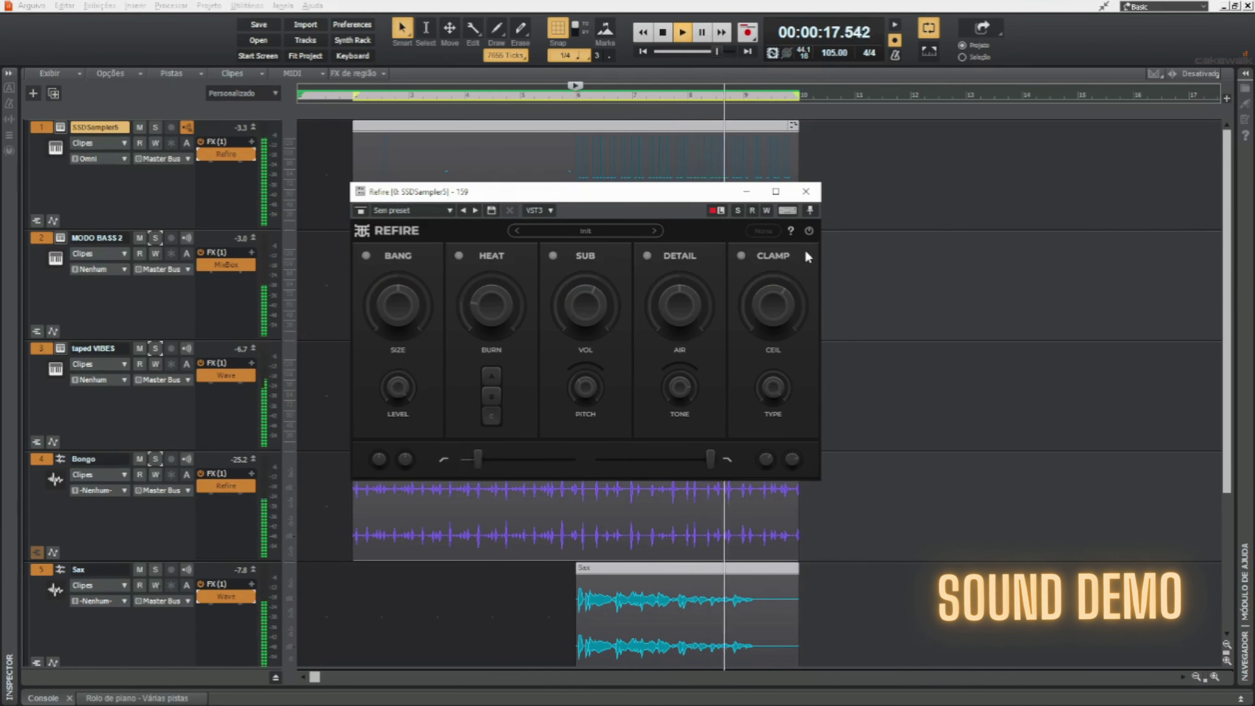
pyautogui.click(808, 232)
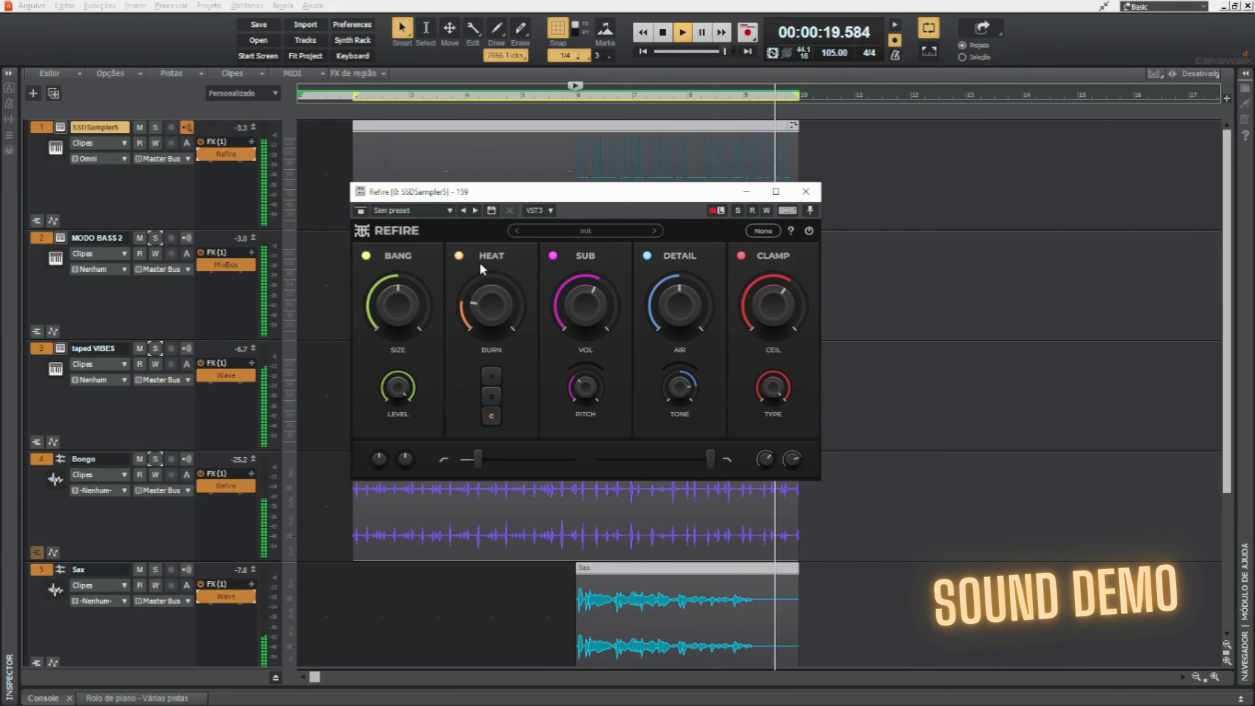
pyautogui.click(458, 256)
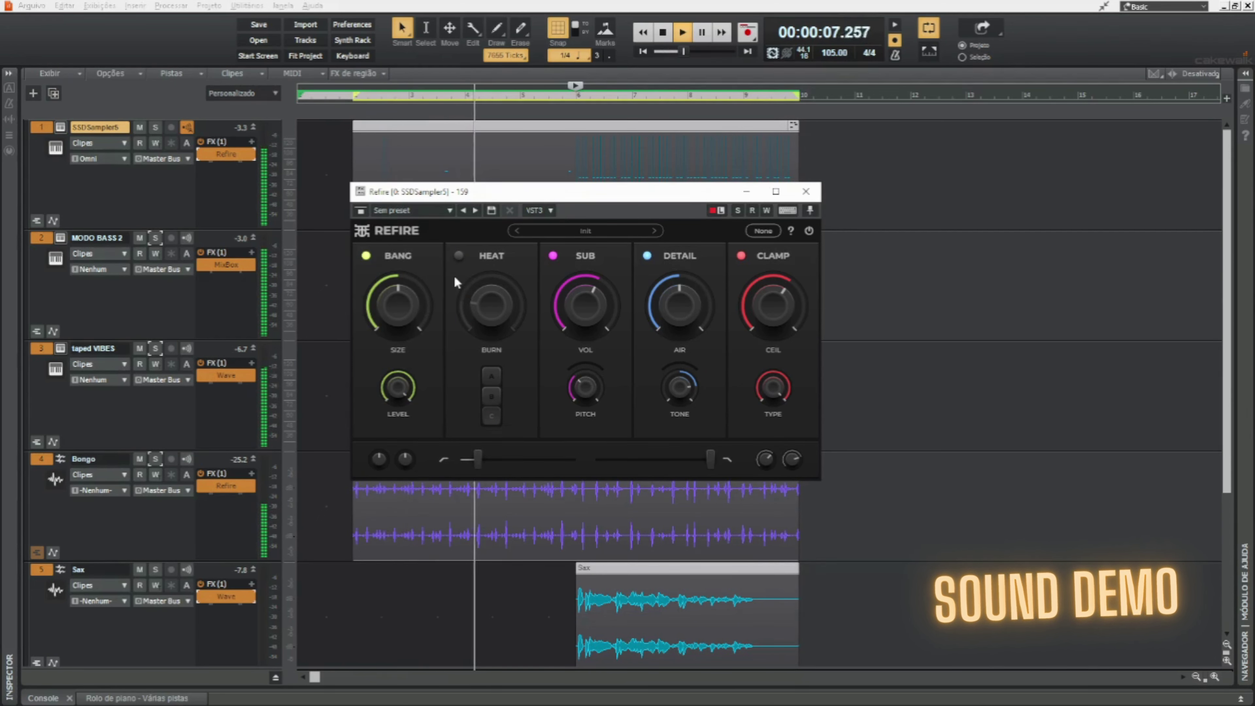
pyautogui.click(458, 256)
pyautogui.click(459, 256)
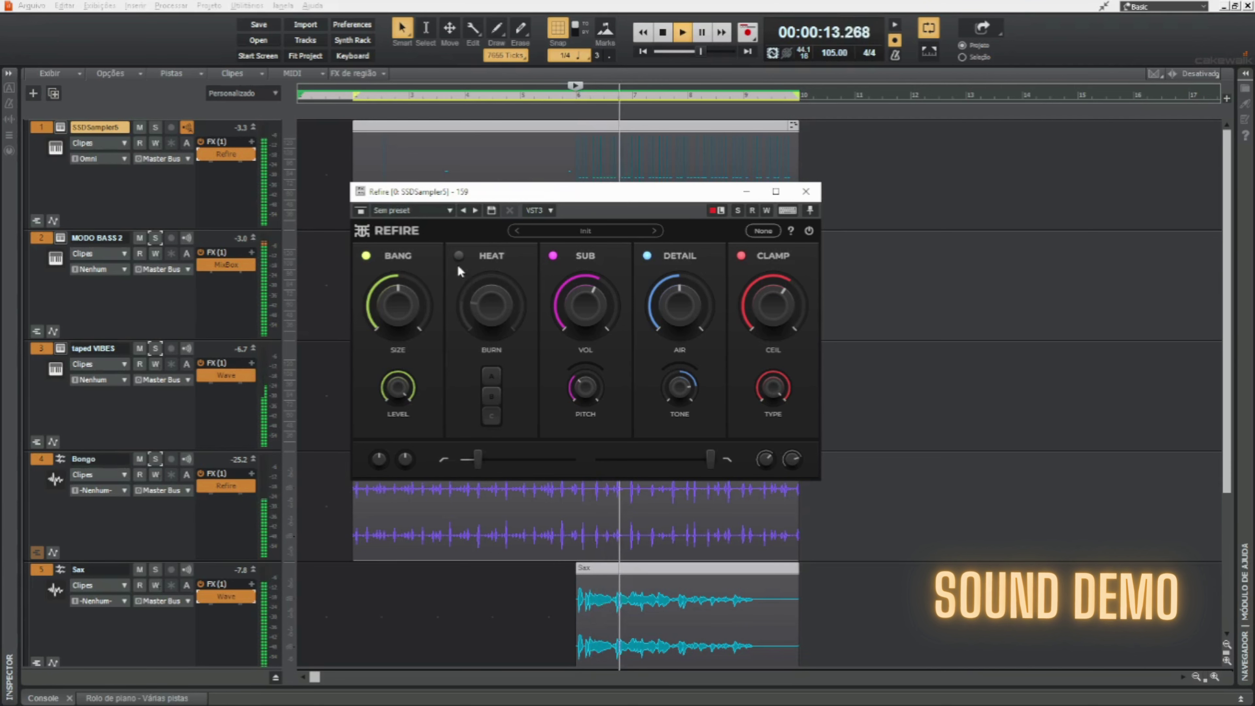
pyautogui.click(459, 256)
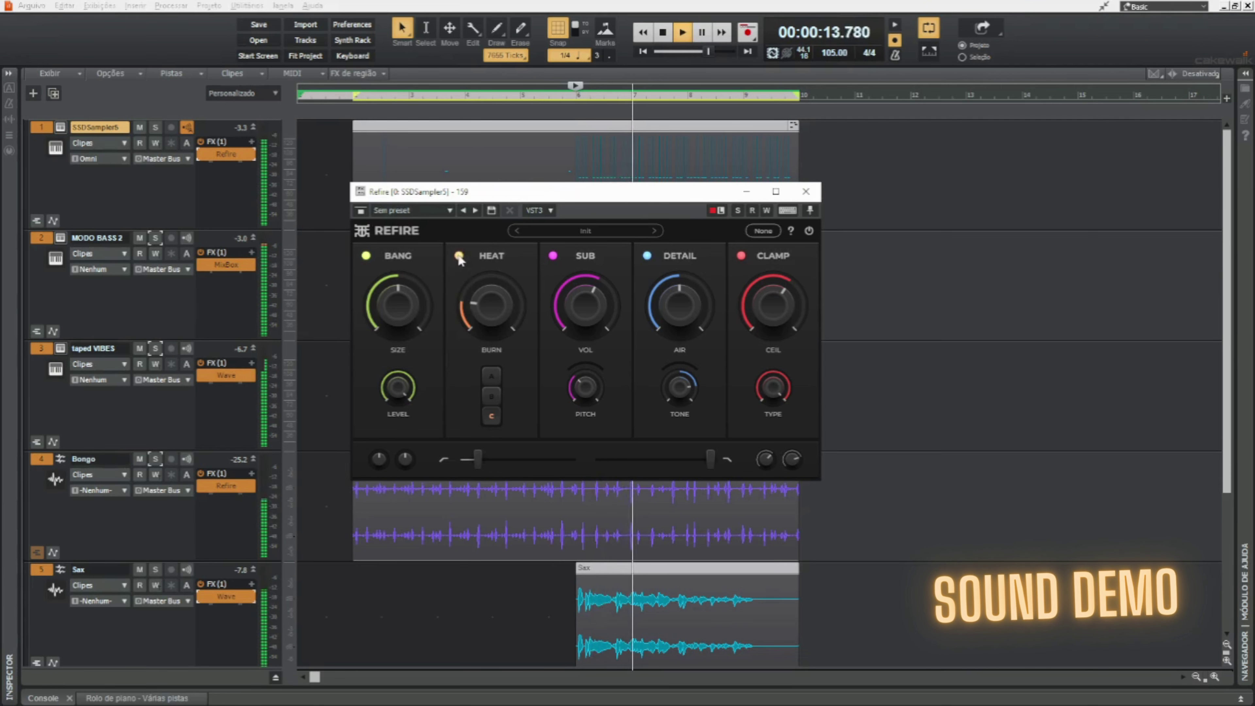
# Compare Refire's Sub section off and on, lower its Vol to just below the middle, and fine-tune the Mix amount.
pyautogui.click(570, 253)
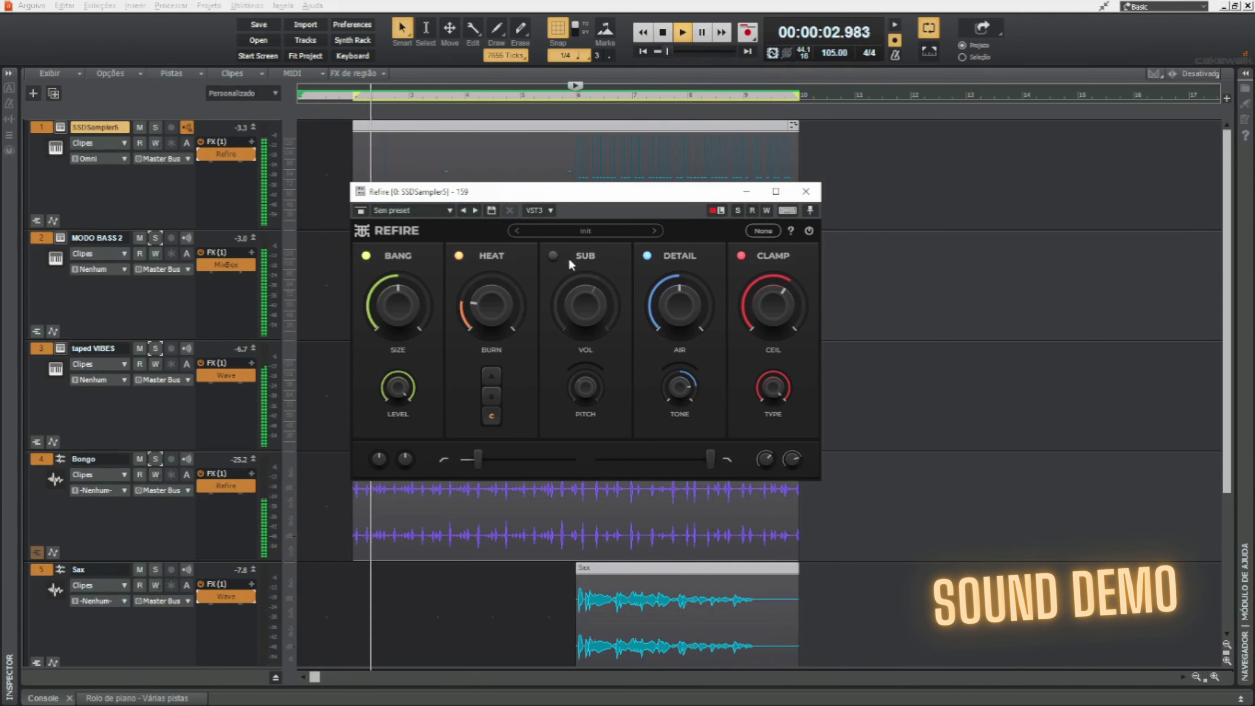
pyautogui.click(553, 255)
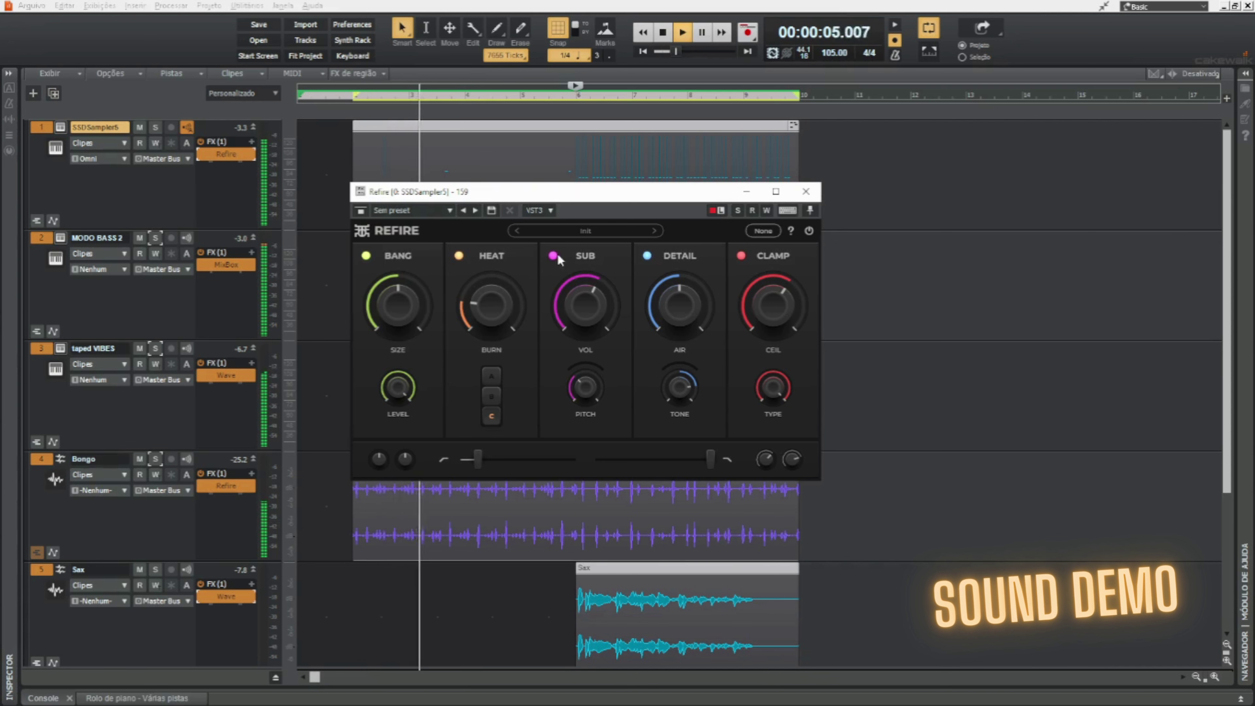
pyautogui.moveTo(585, 290); pyautogui.dragTo(585, 308)
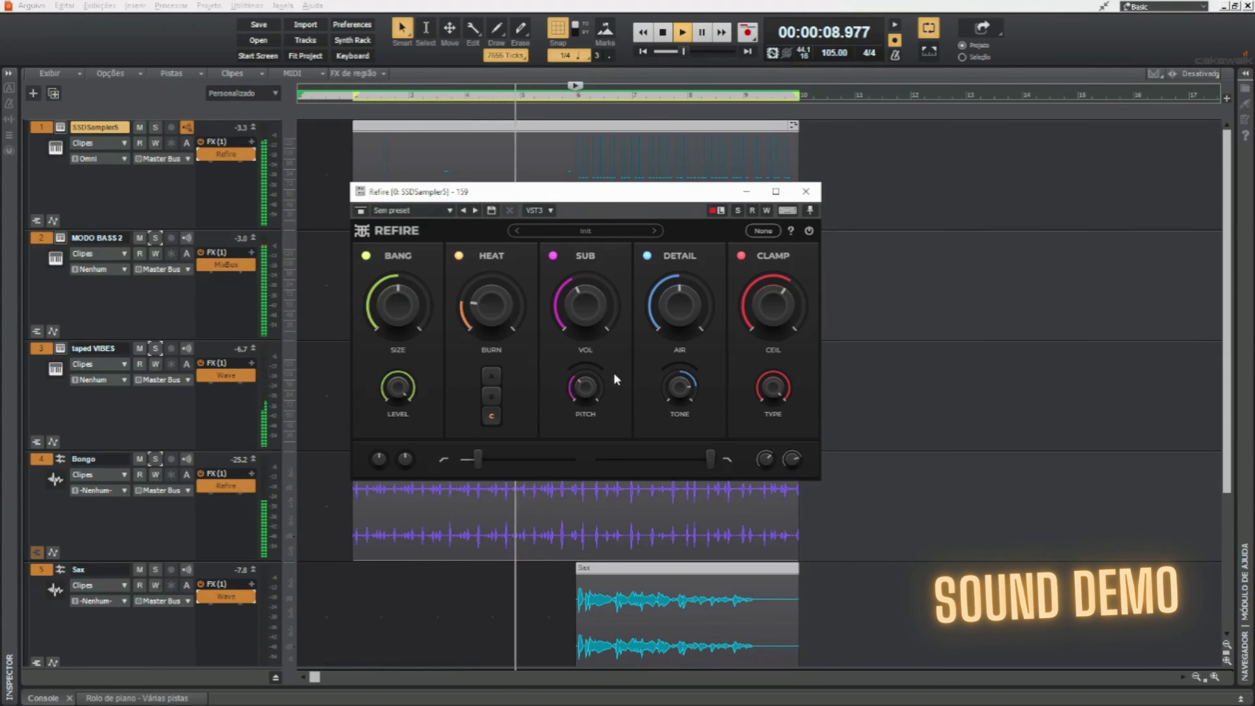
pyautogui.moveTo(792, 459)
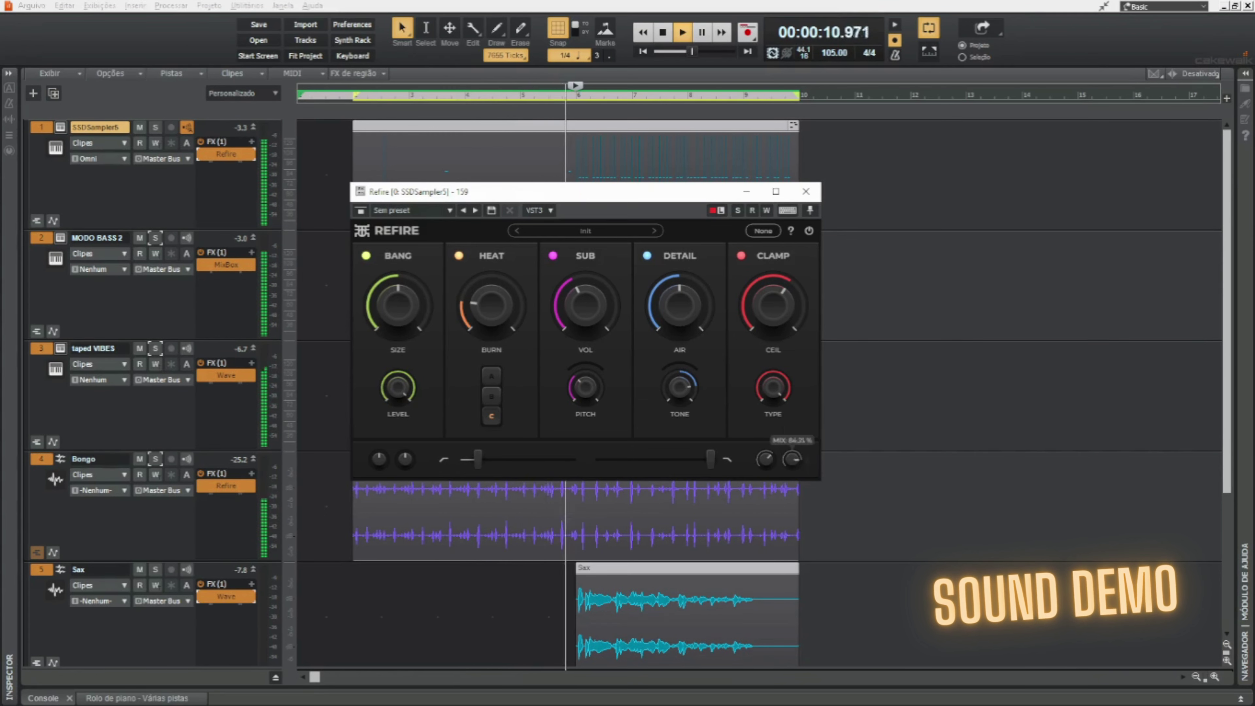
pyautogui.moveTo(793, 459); pyautogui.dragTo(792, 463)
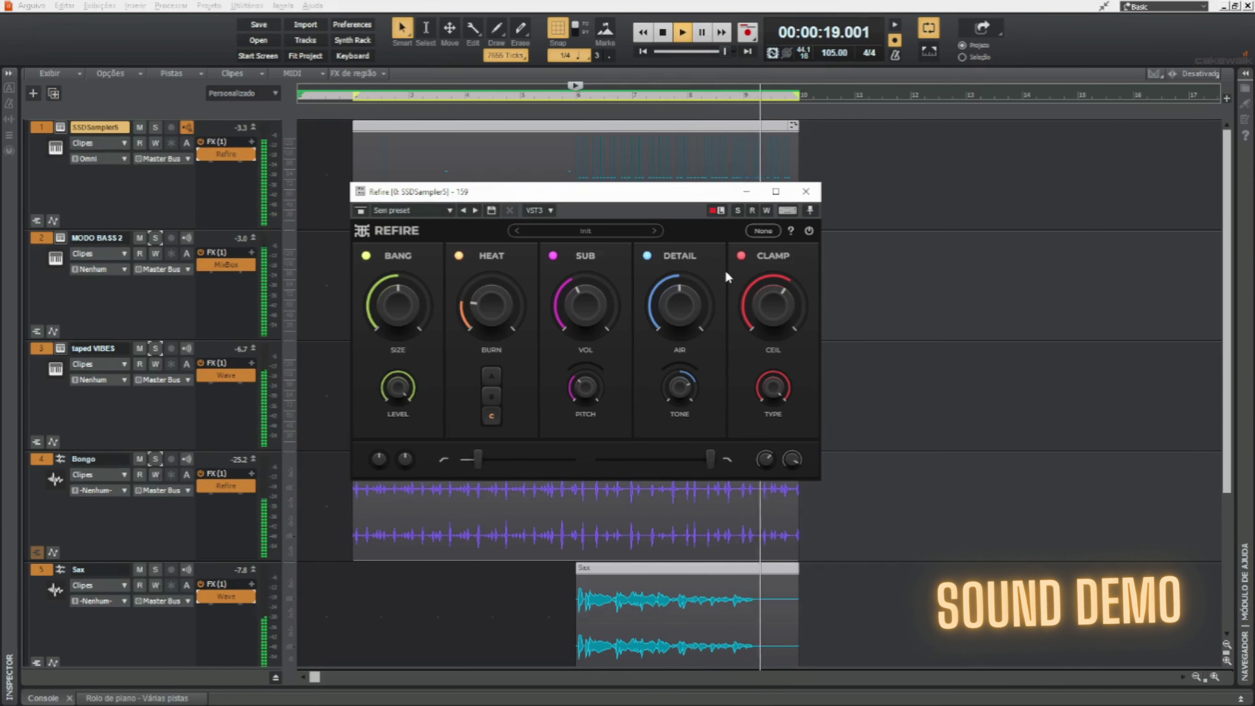
# Open the taped VIBES track's Wave, try Amount at 100%, and settle it at about two thirds.
pyautogui.doubleClick(226, 375)
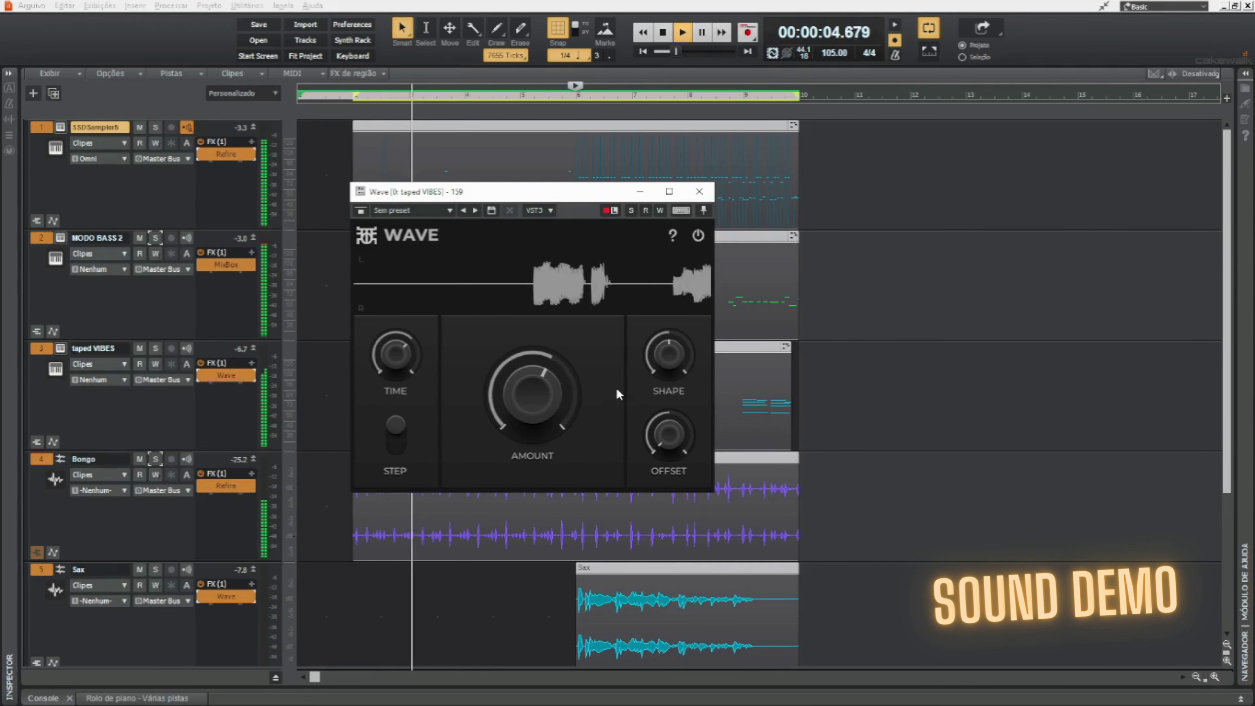
pyautogui.moveTo(548, 395); pyautogui.dragTo(568, 326)
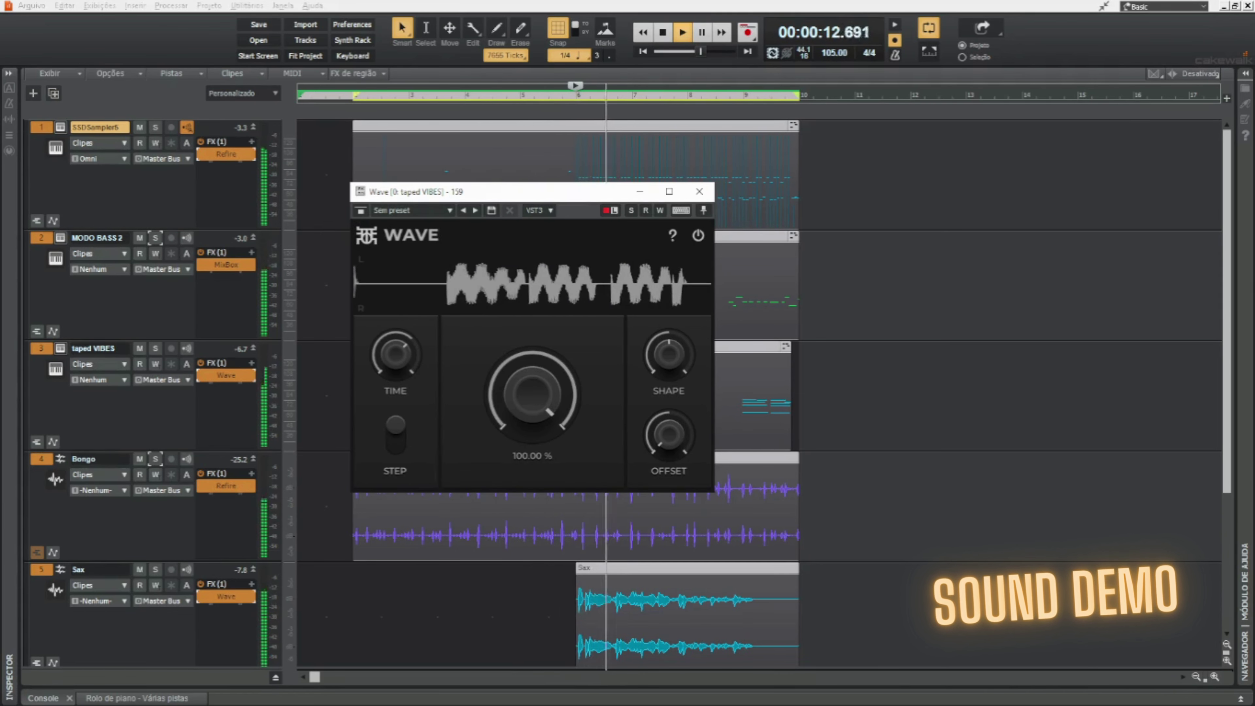
pyautogui.moveTo(569, 326); pyautogui.dragTo(568, 369)
# Set Shape to 1.00 and lower Time to the middle on the taped VIBES track's Wave.
pyautogui.moveTo(668, 354); pyautogui.dragTo(669, 302)
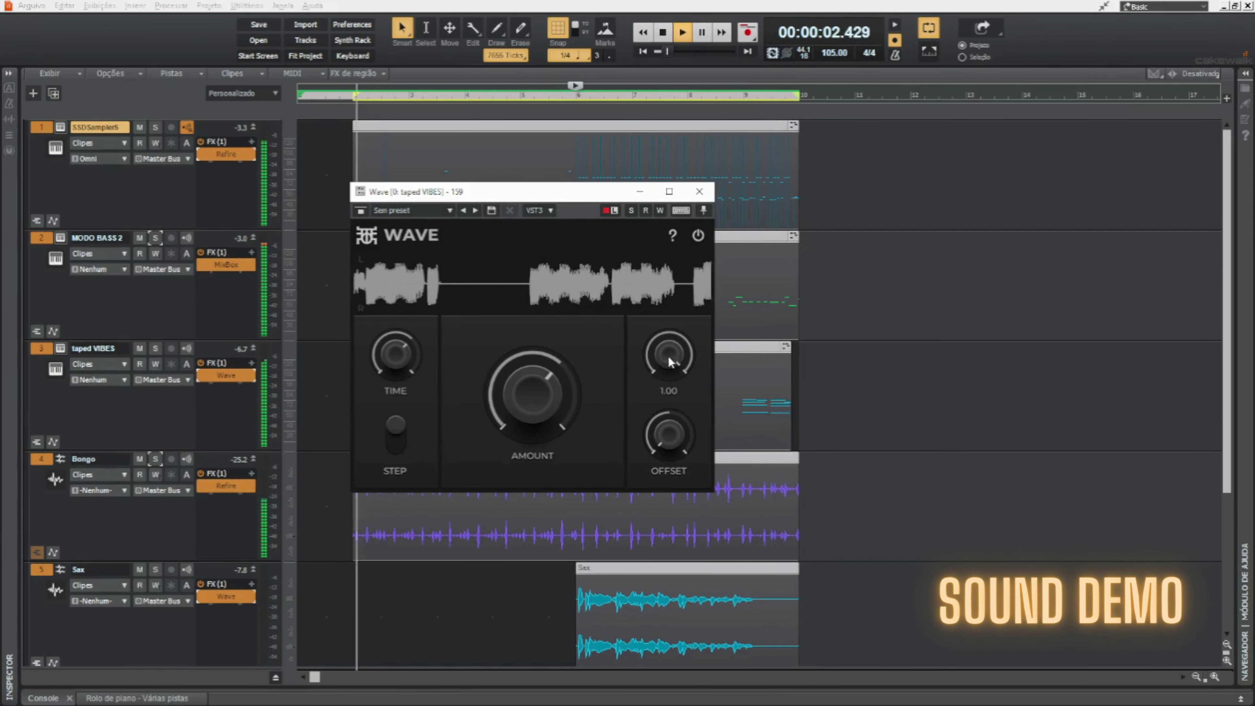
pyautogui.moveTo(397, 352)
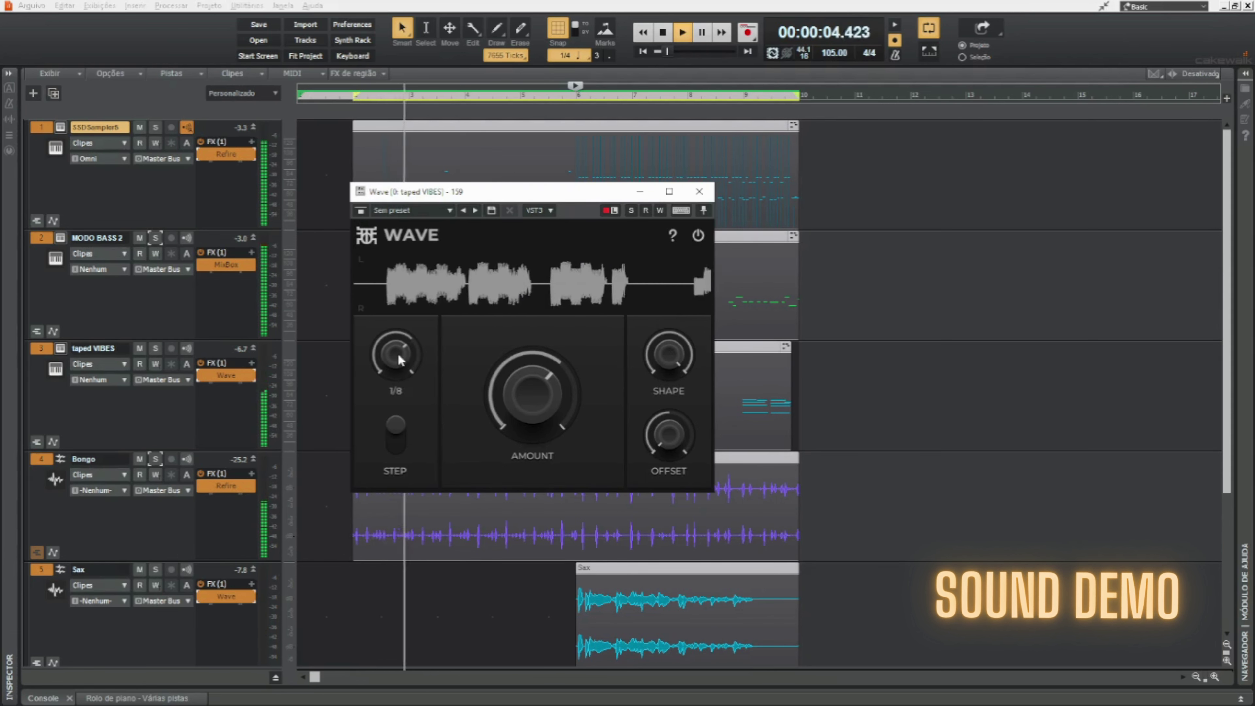
pyautogui.moveTo(399, 355); pyautogui.dragTo(398, 376)
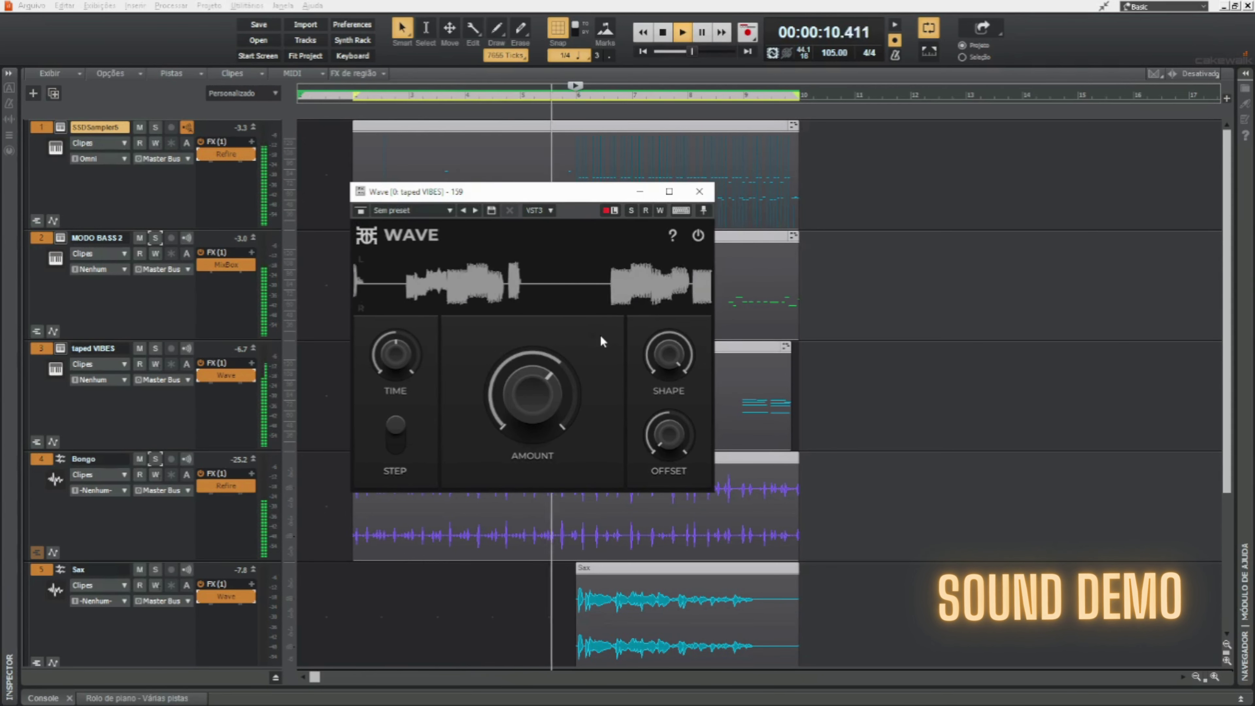
# Re-enable the Sax track's Wave, set its Shape to 0.69 and lower Amount to about a quarter.
pyautogui.doubleClick(226, 596)
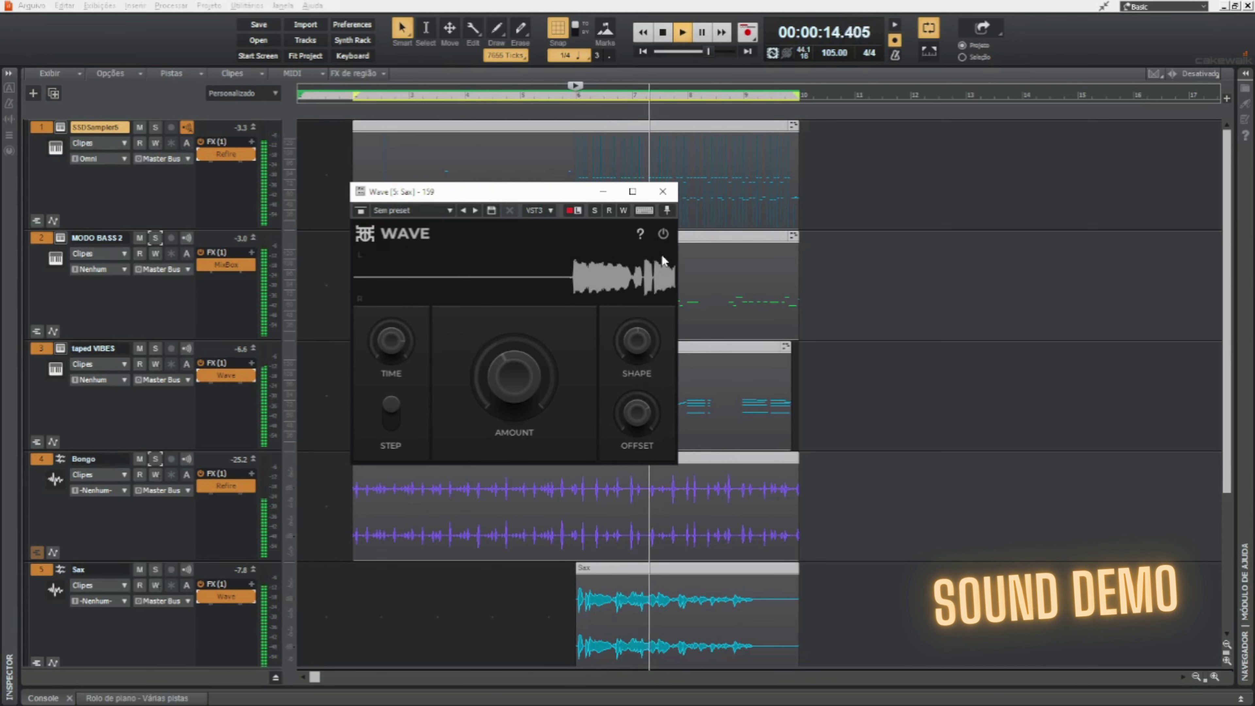
pyautogui.click(663, 235)
pyautogui.moveTo(638, 344); pyautogui.dragTo(638, 324)
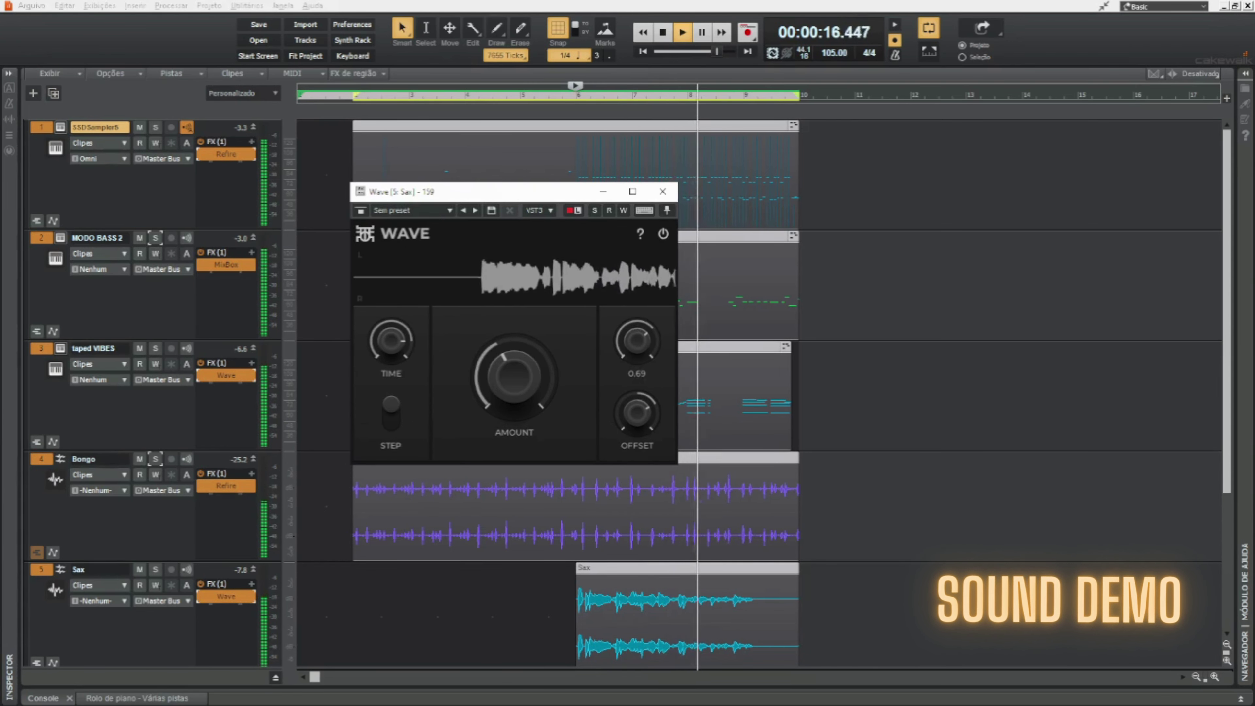
pyautogui.moveTo(525, 372)
pyautogui.mouseDown()
pyautogui.moveTo(525, 391)
pyautogui.moveTo(528, 370)
pyautogui.moveTo(538, 376)
pyautogui.mouseUp()
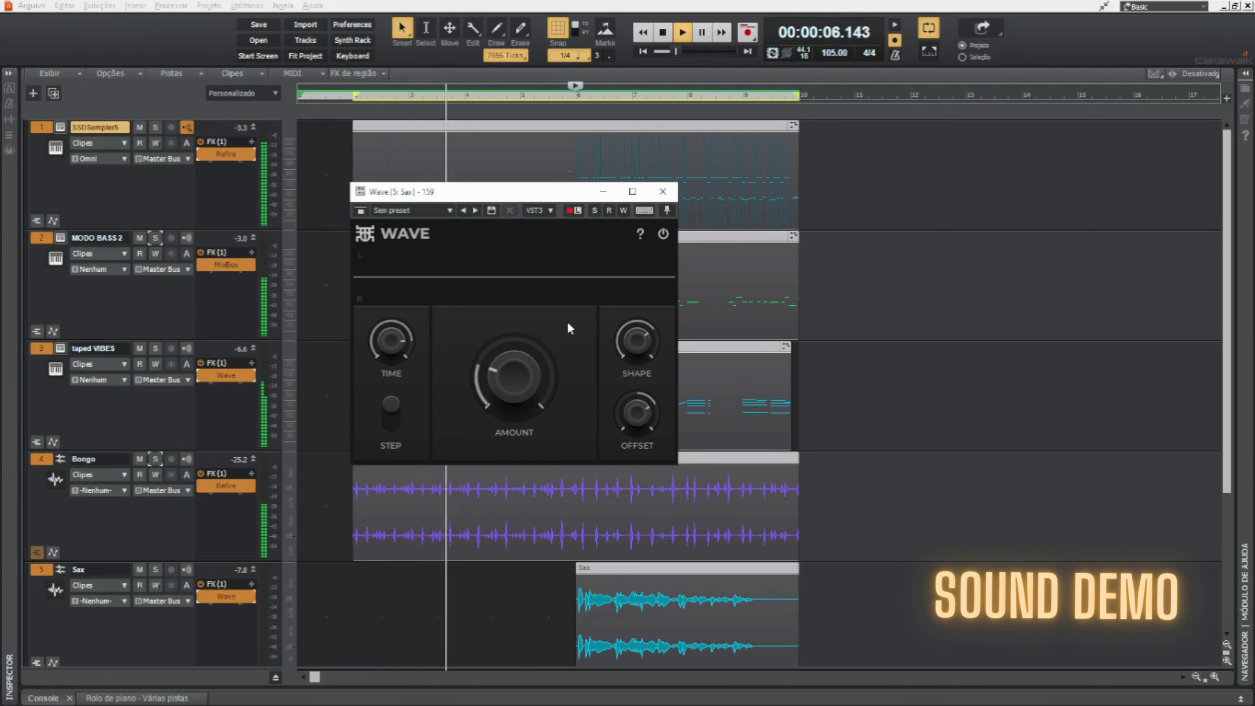
# Raise the Detail Tone and turn the output level up to maximum on the Bongo track's Refire.
pyautogui.doubleClick(227, 486)
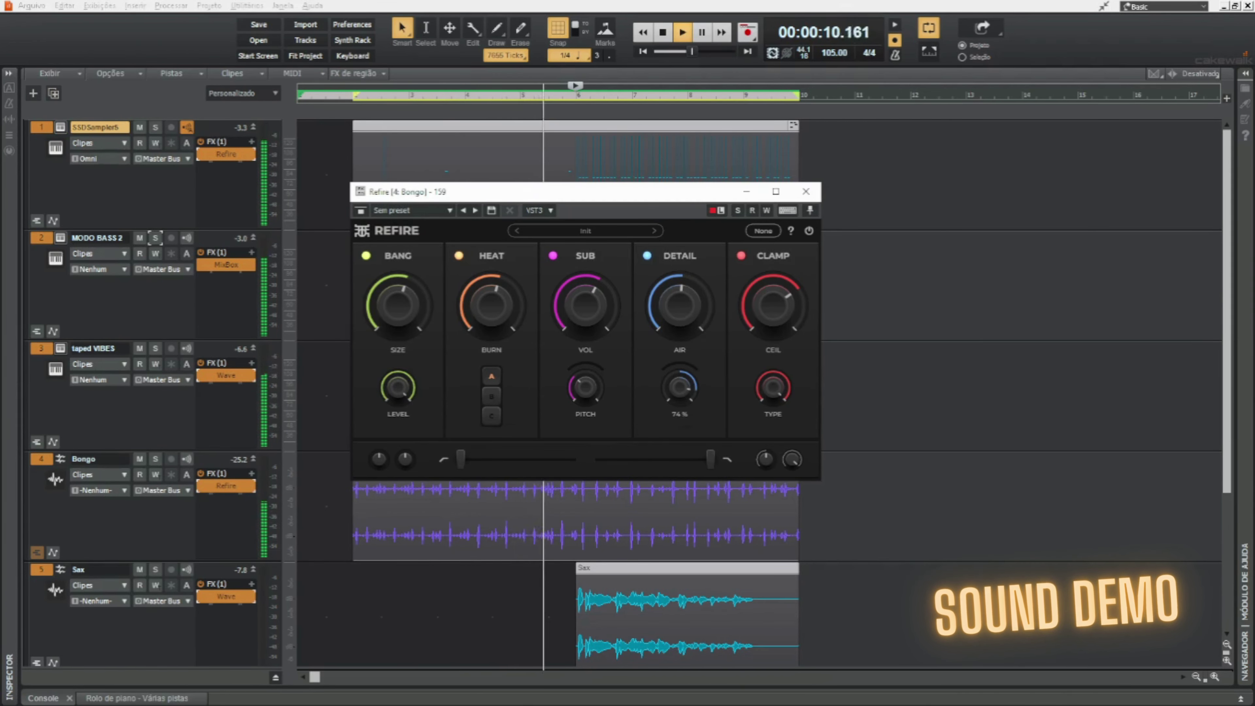
pyautogui.moveTo(680, 387); pyautogui.dragTo(680, 369)
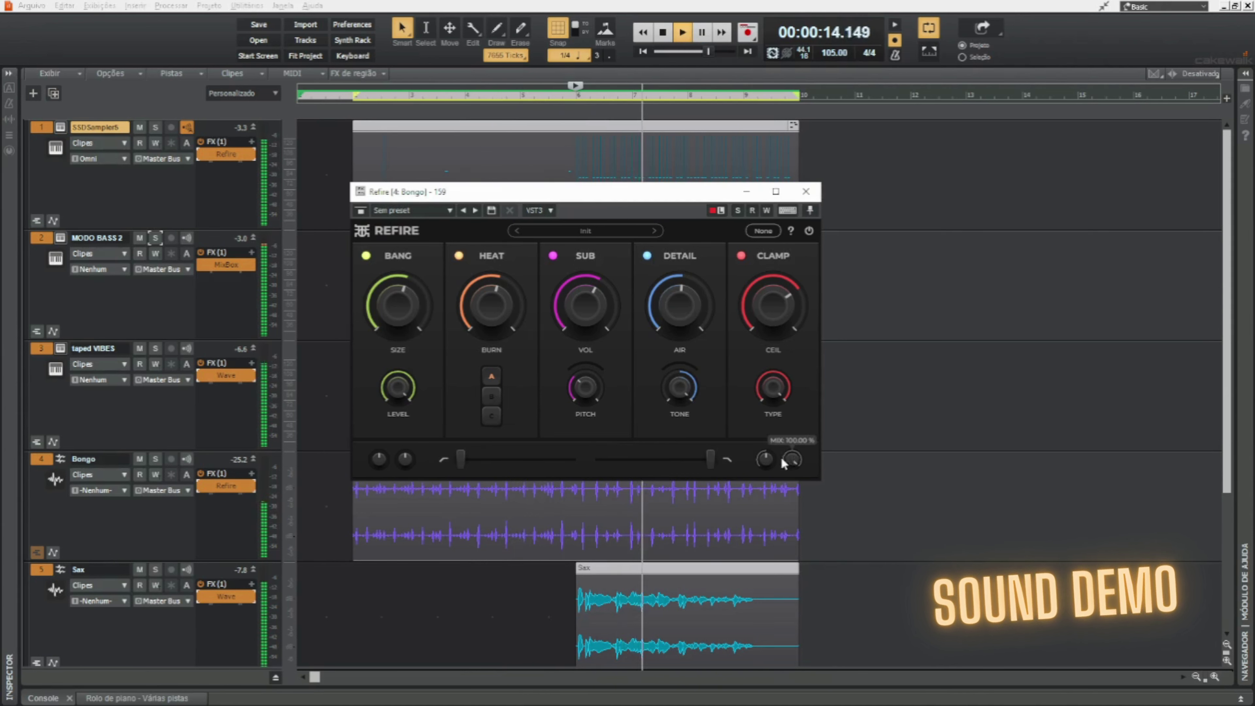
pyautogui.moveTo(765, 459); pyautogui.dragTo(765, 444)
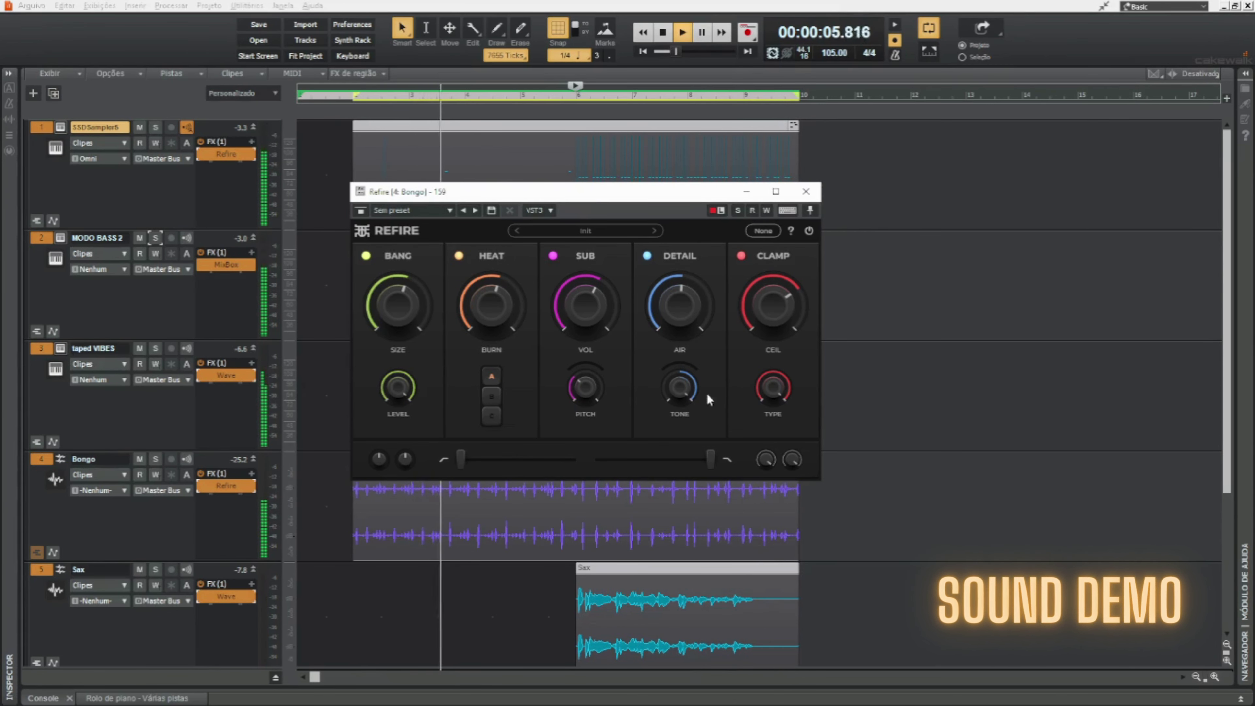
# Lower Sub Vol to about a third and raise Sub Pitch to about three quarters on the SSDSampler5 track's Refire.
pyautogui.doubleClick(230, 154)
pyautogui.moveTo(585, 305); pyautogui.dragTo(585, 307)
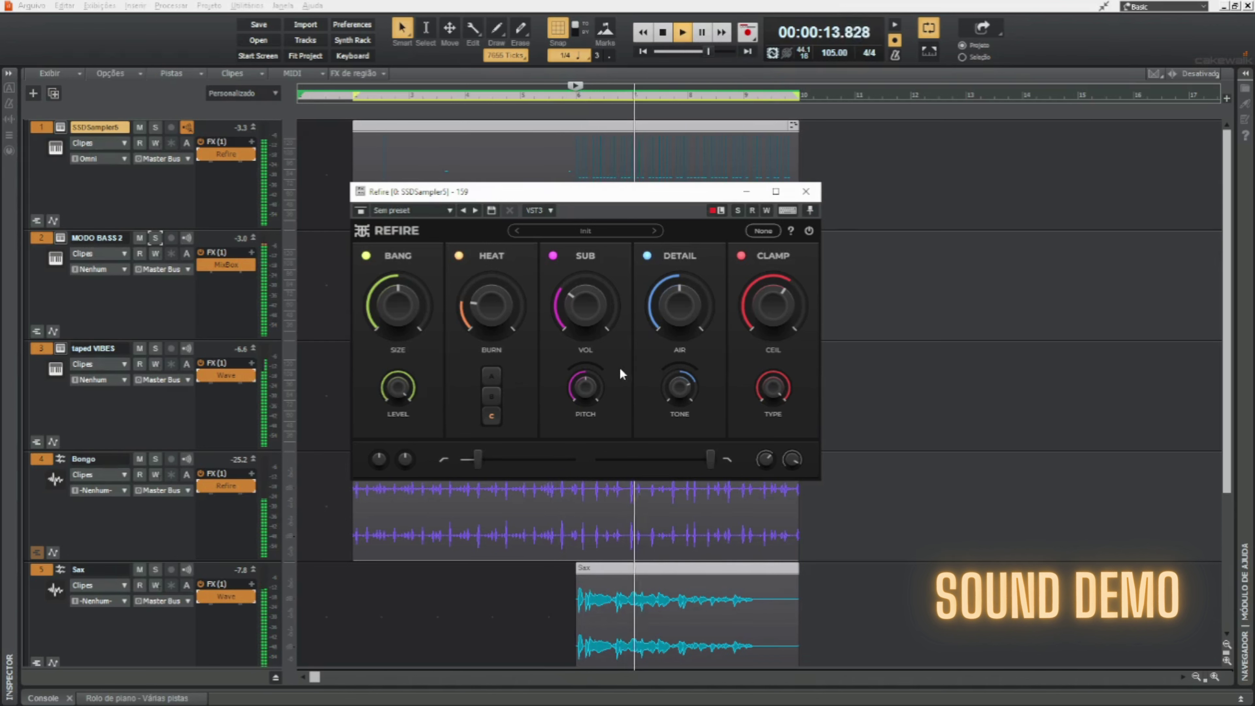
pyautogui.moveTo(585, 387); pyautogui.dragTo(585, 380)
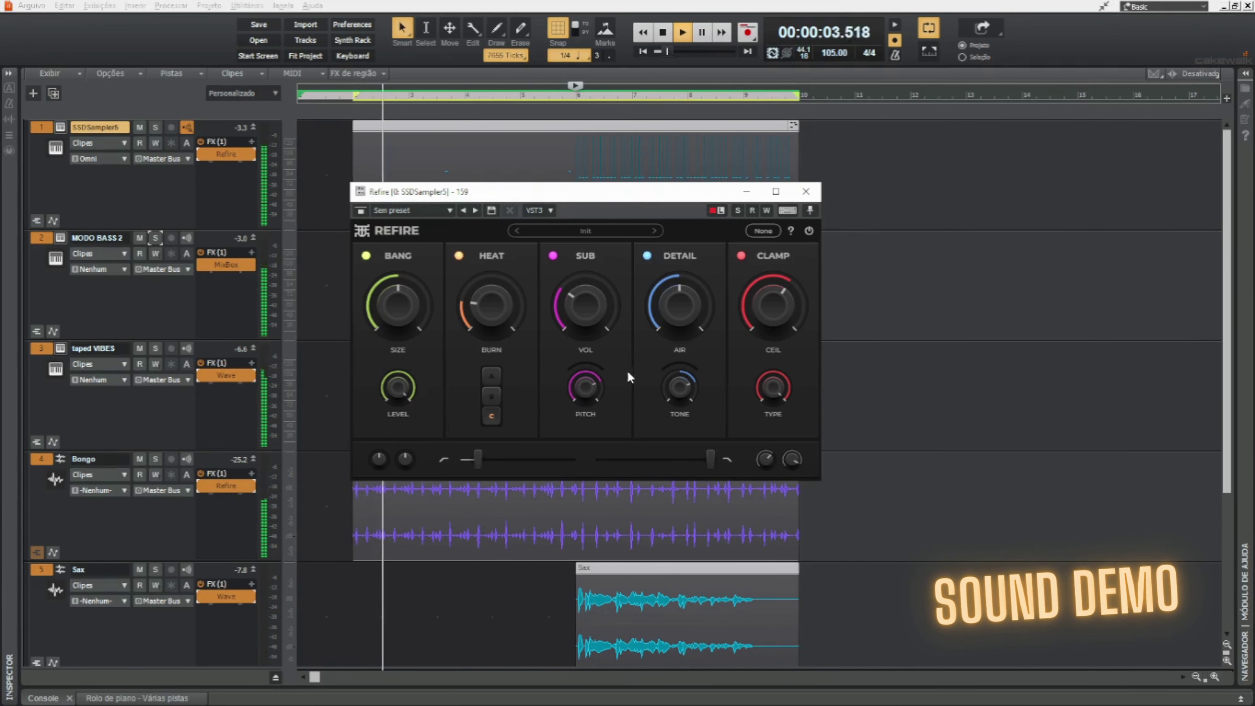
# Compare the new Sub settings in the full mix by bypassing and re-enabling the SSDSampler5 track's Refire.
pyautogui.moveTo(785, 268)
pyautogui.click(809, 232)
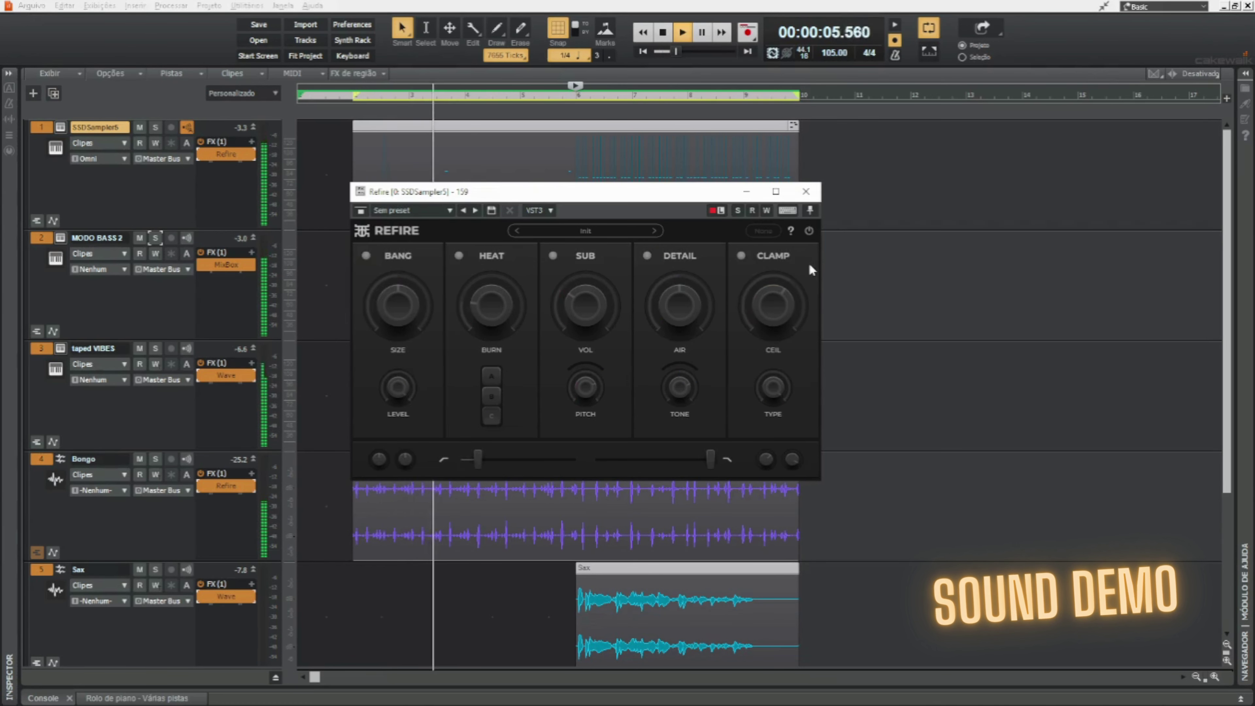
pyautogui.click(808, 231)
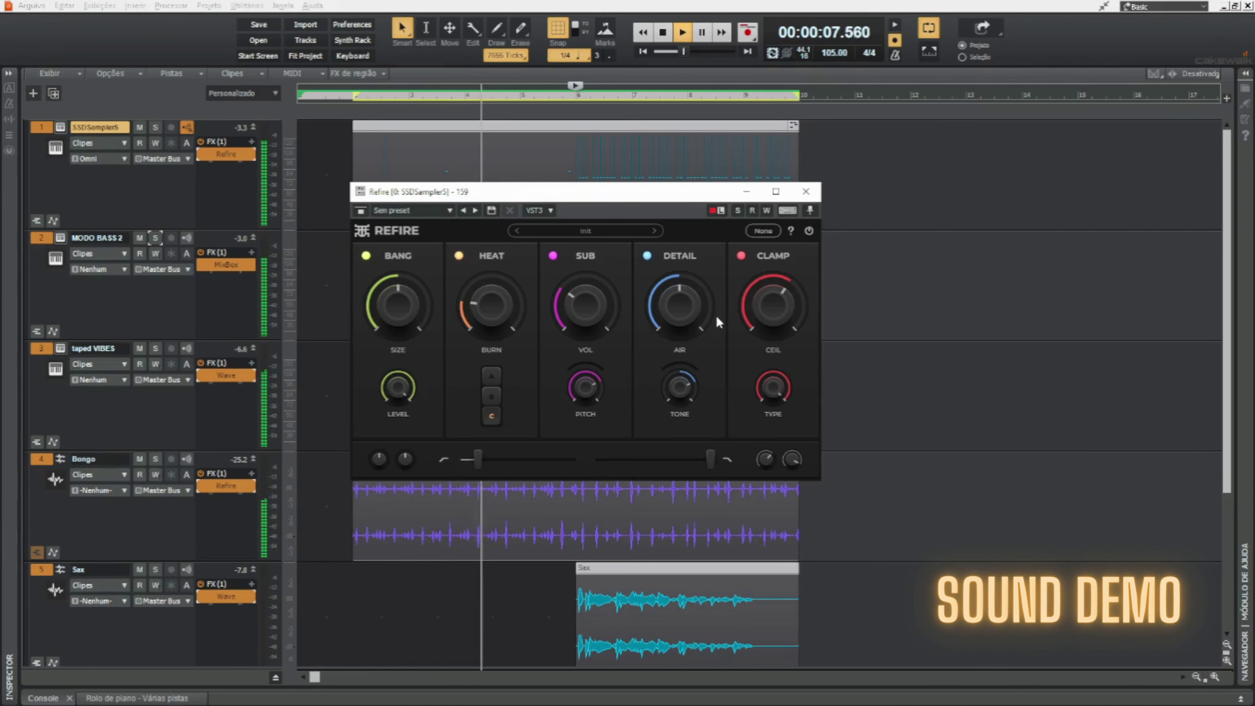